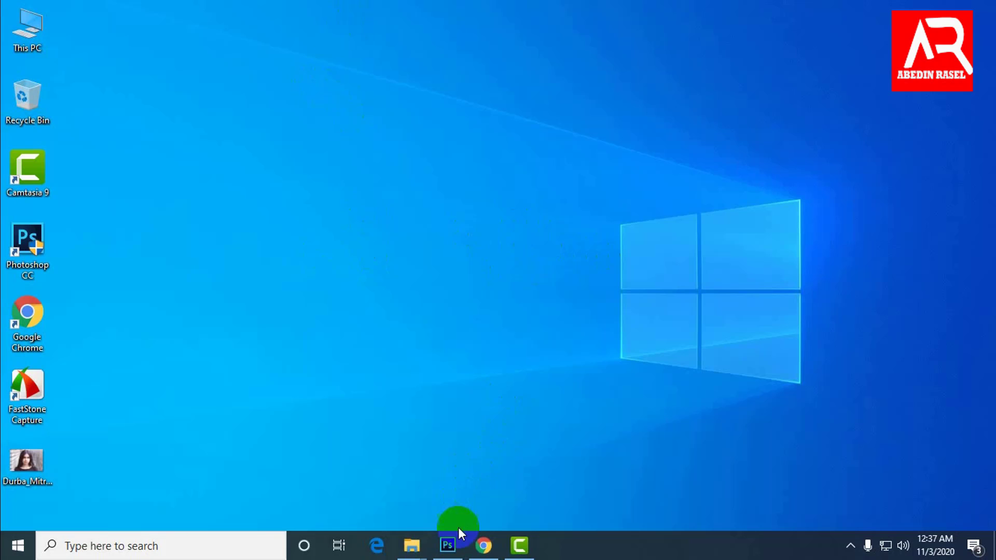
Switch to Photoshop and look through the tools grouped with the Sponge Tool and the Pen Tool
click(447, 544)
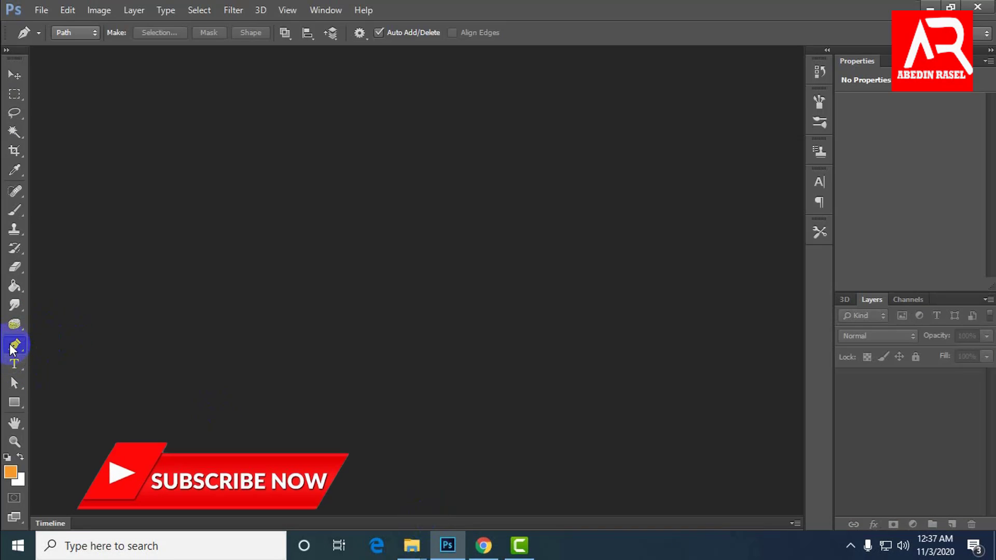
click(14, 345)
click(14, 324)
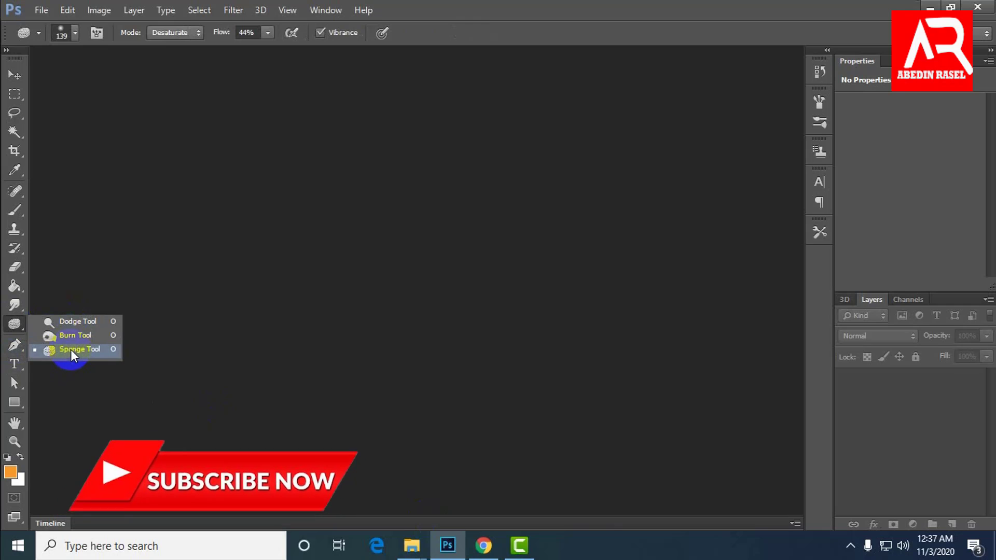
click(16, 326)
click(13, 348)
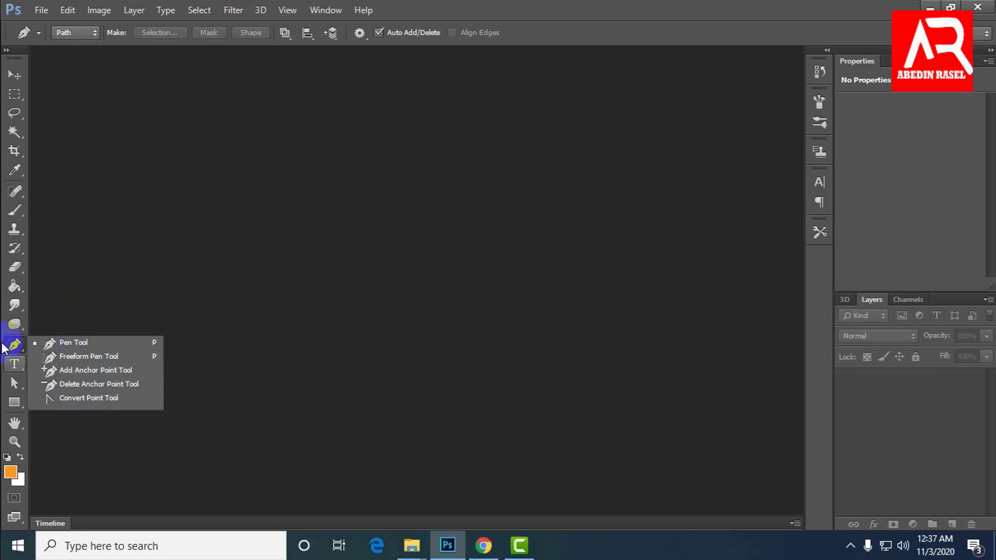
click(14, 347)
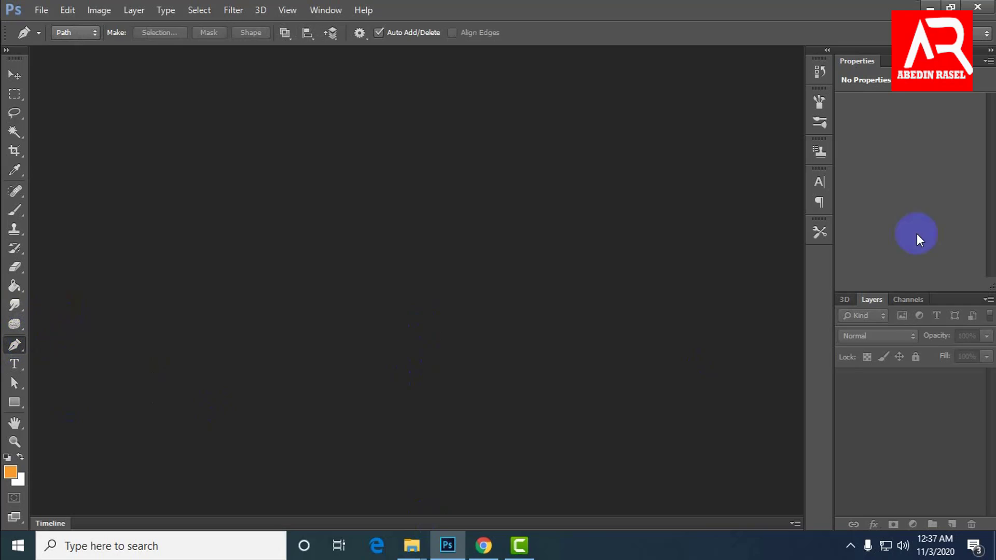
click(41, 10)
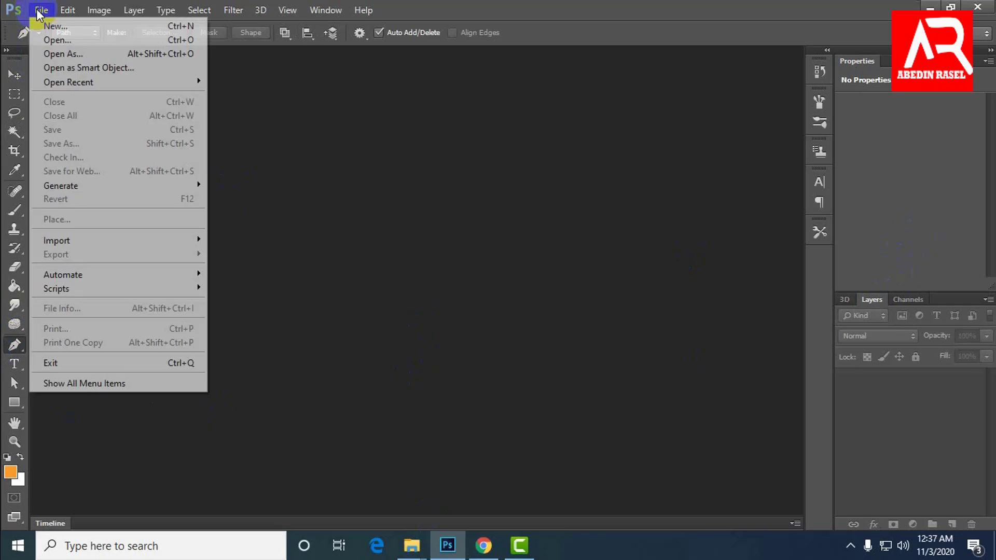
click(571, 89)
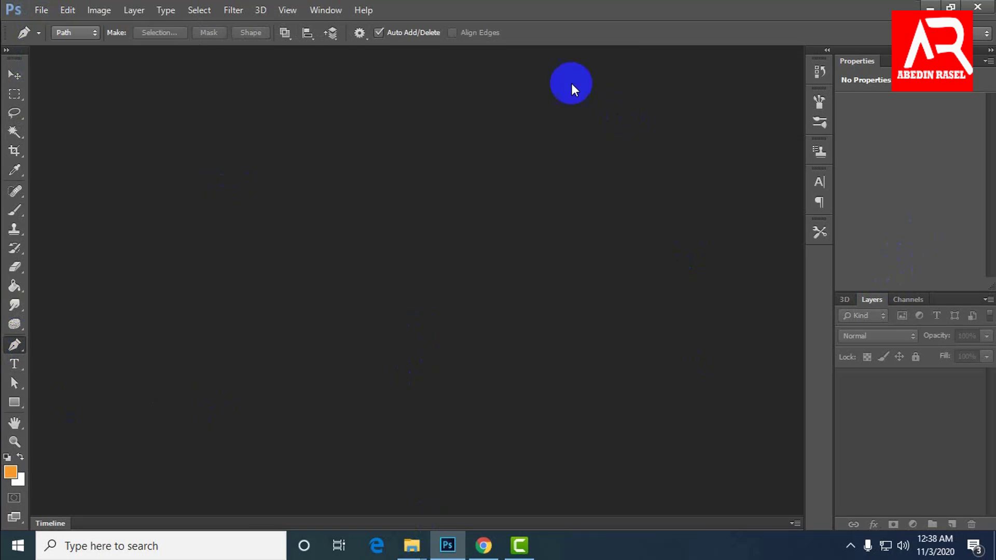
click(929, 7)
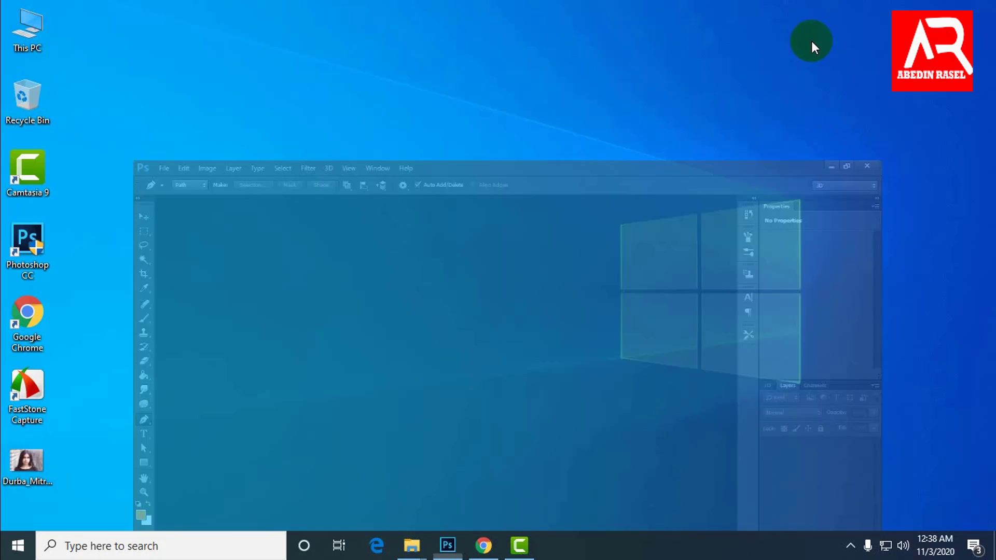
Switch to Chrome and highlight the channel name on the open YouTube channel page
click(482, 548)
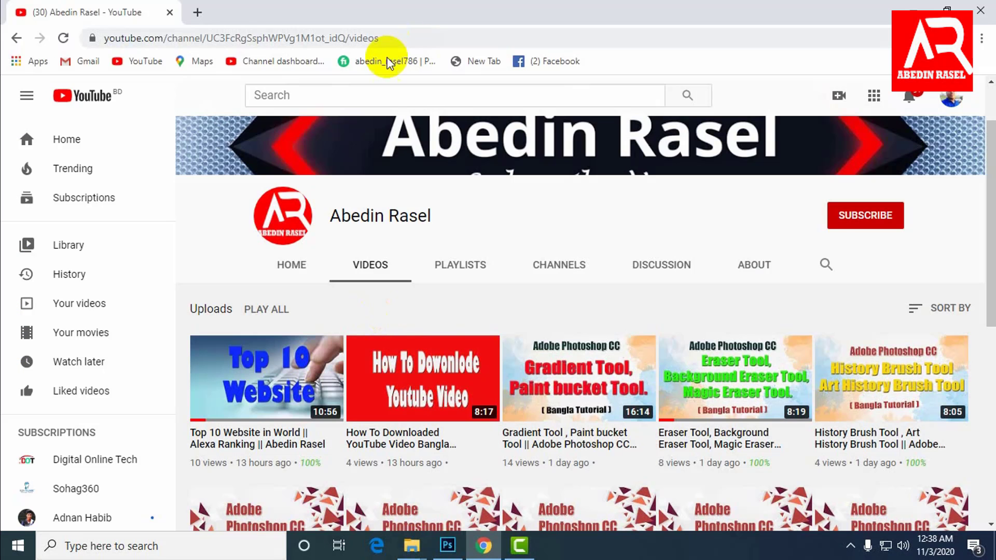
triple_click(341, 215)
click(369, 217)
double_click(369, 217)
double_click(409, 217)
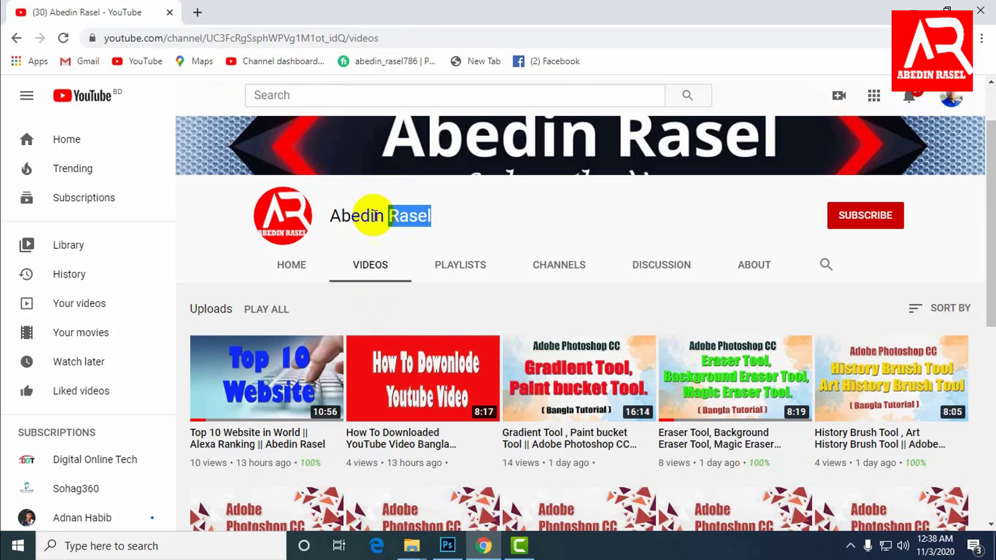
double_click(357, 217)
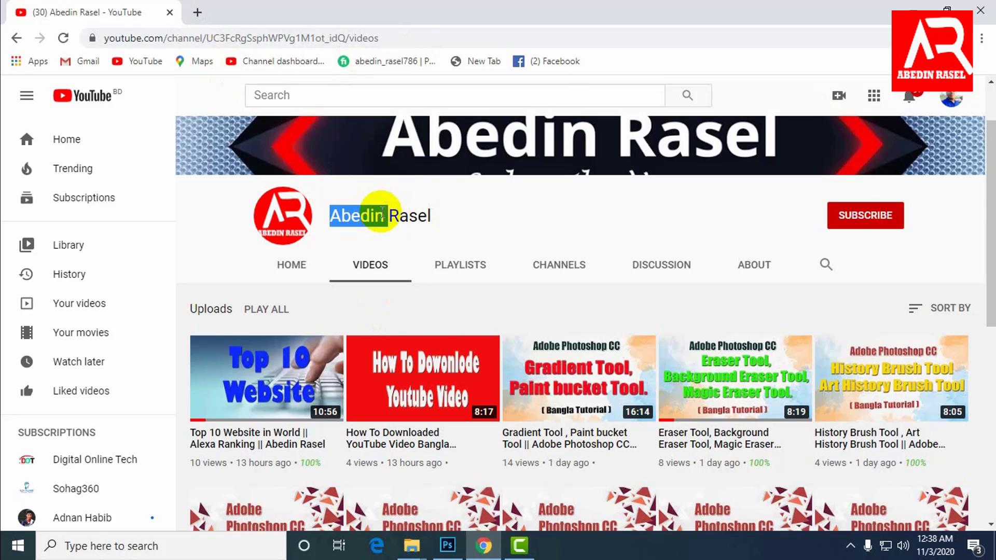
drag(385, 217, 390, 217)
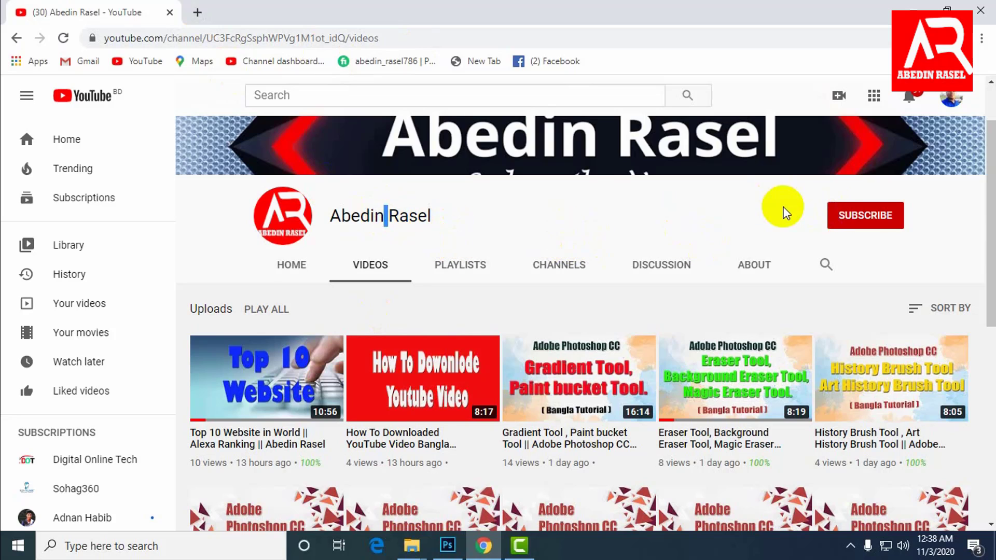
Subscribe to the YouTube channel and turn on all of its notifications
click(870, 215)
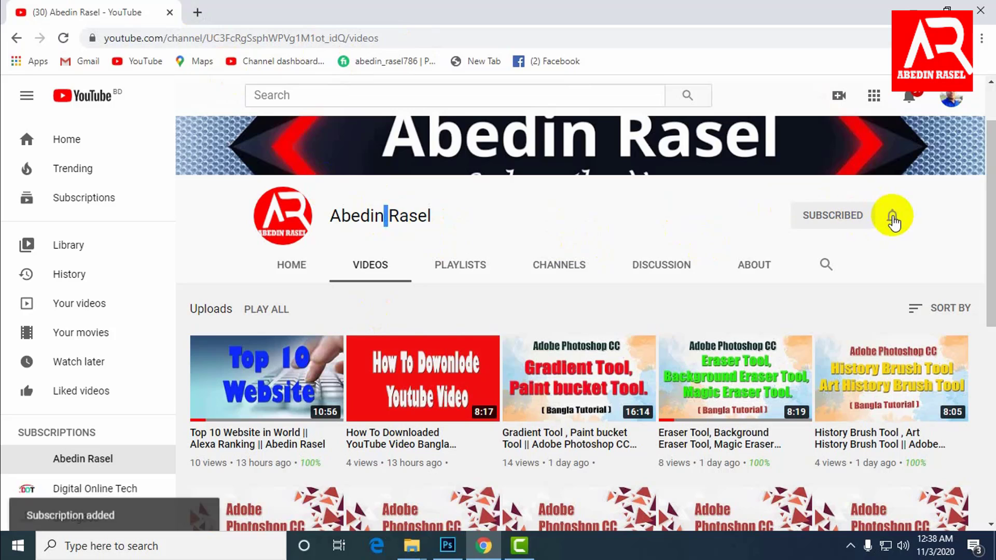
click(892, 217)
click(828, 251)
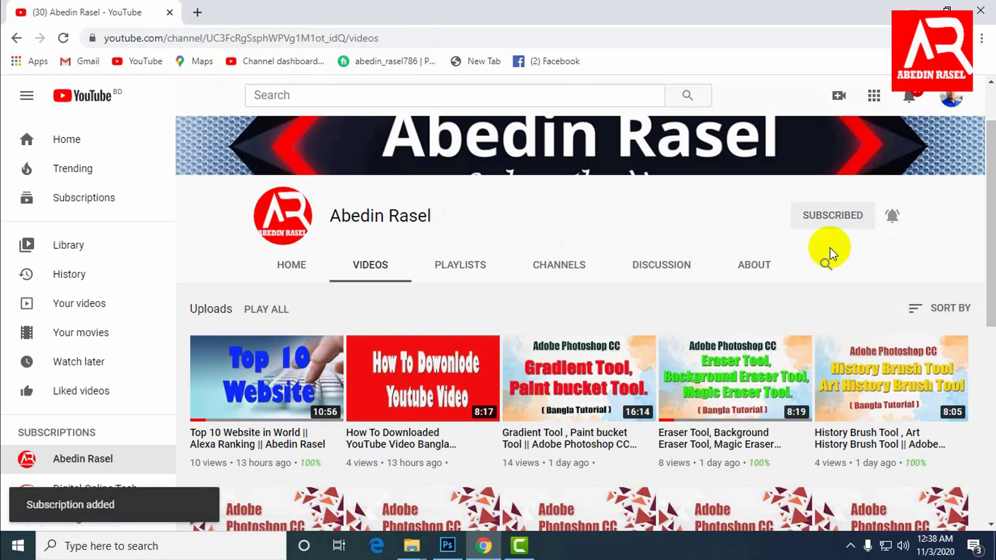
mouse_move(552, 399)
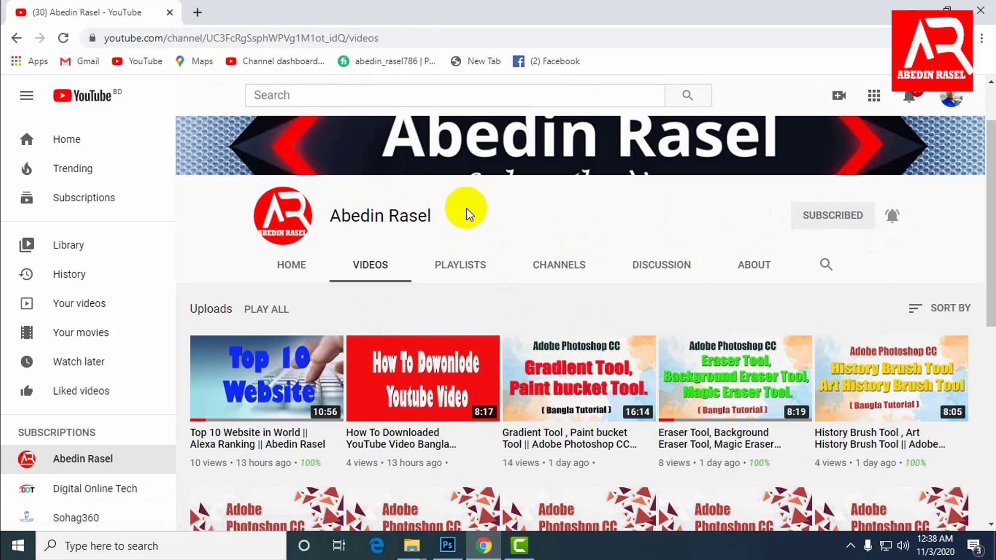
Search Google for "Product image" in a new browser tab and look over the results
click(197, 12)
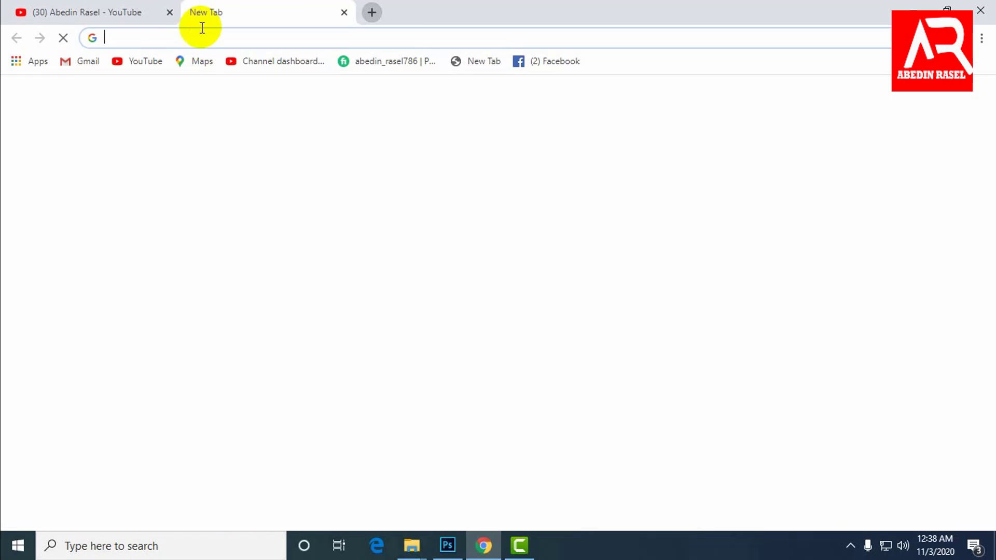
click(185, 35)
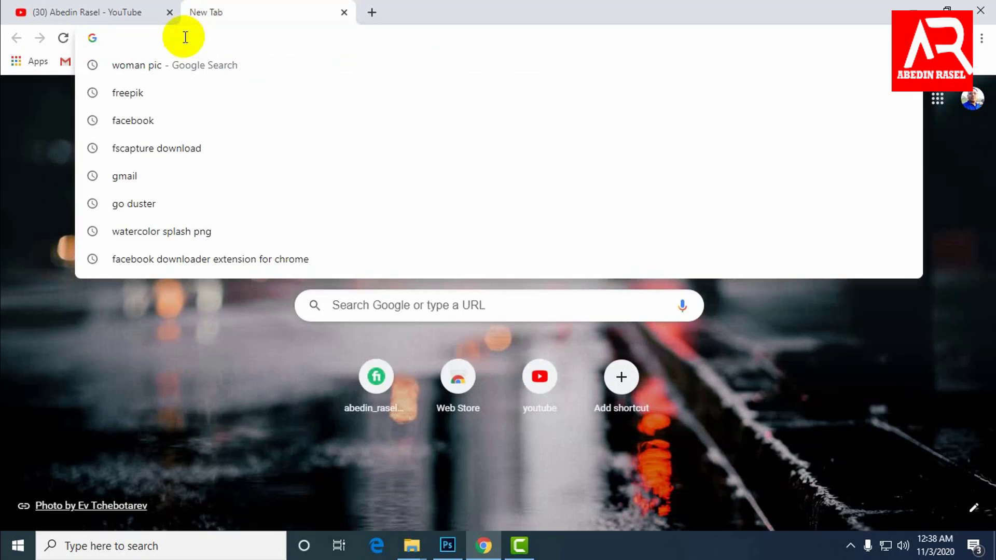
text(P)
key(BackSpace)
key(BackSpace)
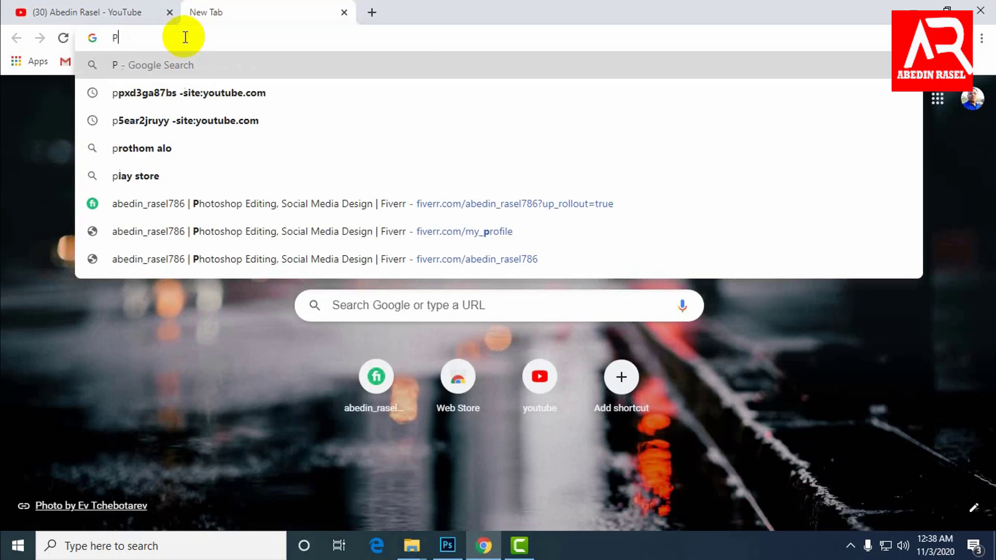
text(Product )
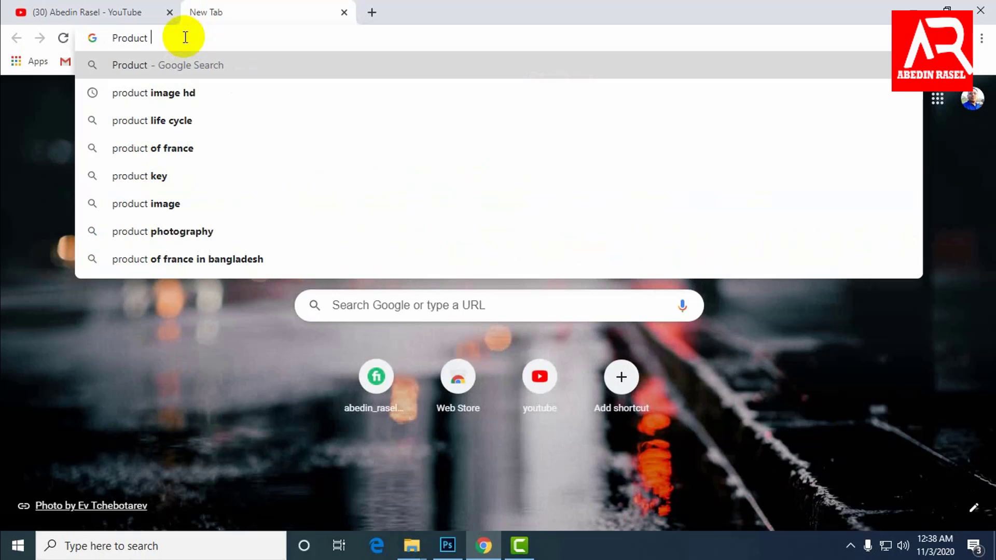
text(image)
key(Return)
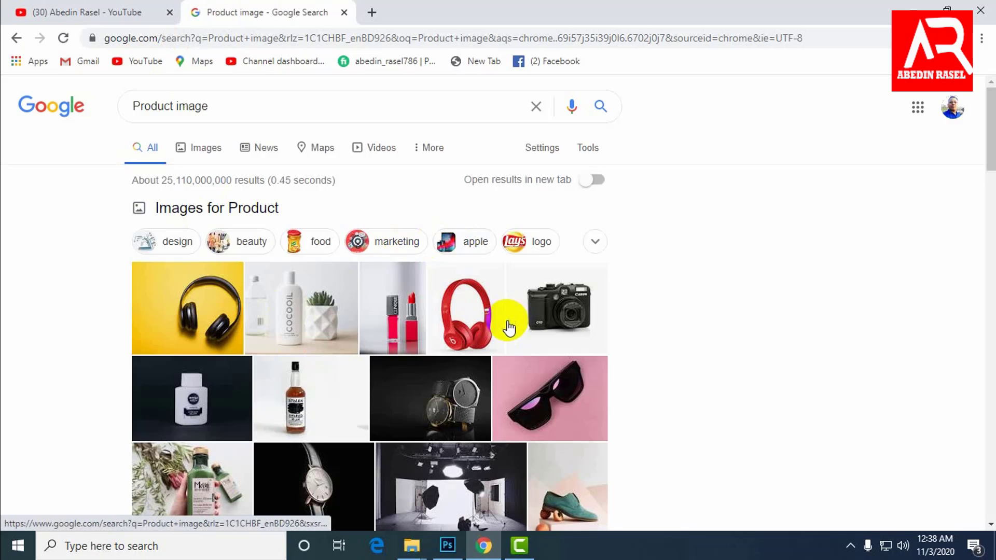
scroll(507, 327, down, 4)
scroll(518, 336, down, 4)
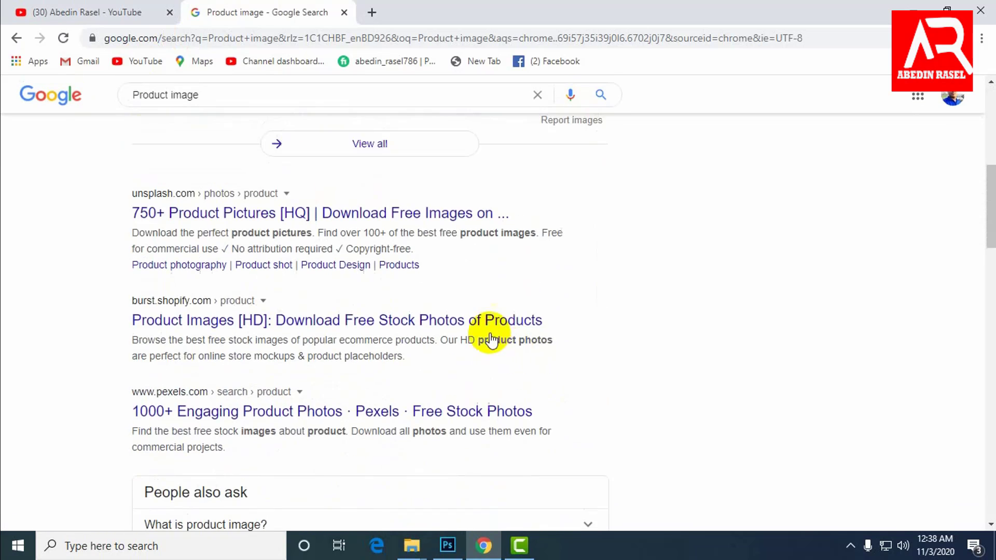
scroll(467, 326, up, 8)
Change the Google search to "Shoo image" and look over the shoe pictures
click(138, 105)
triple_click(138, 104)
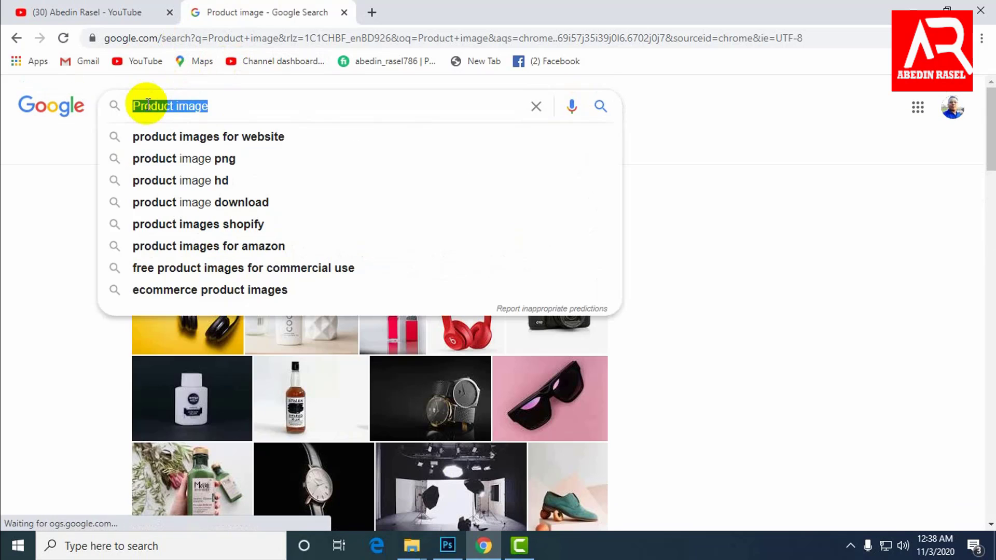
text(Shoo )
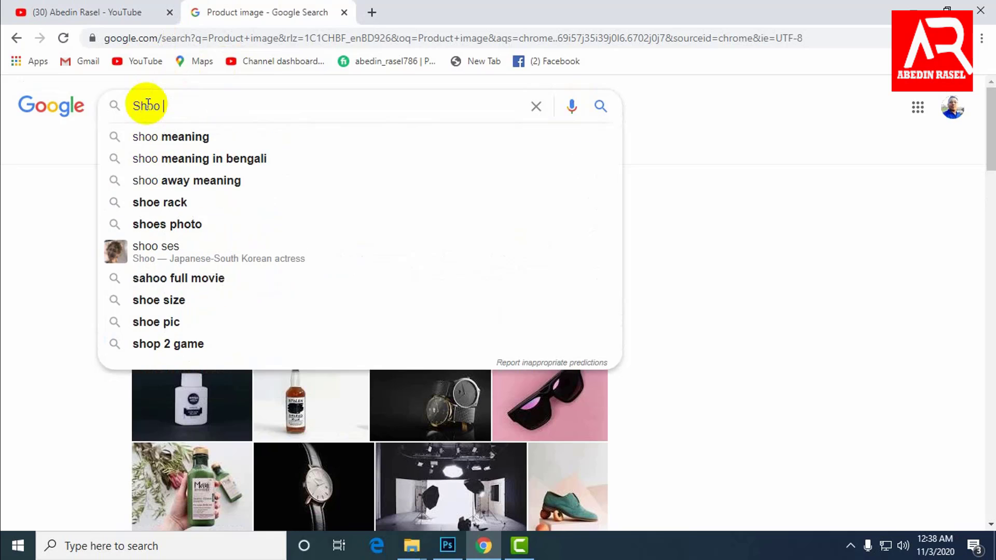
text(image)
key(Return)
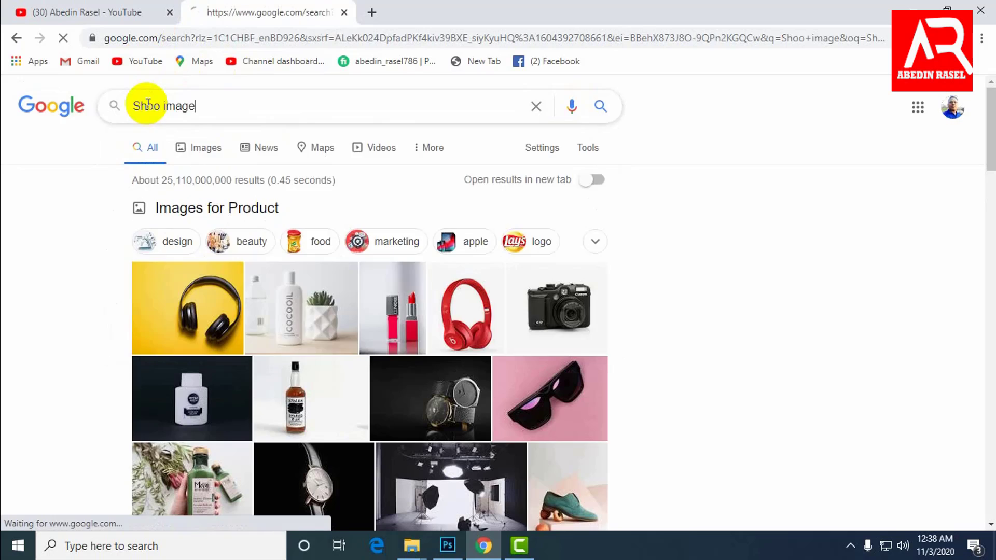
scroll(477, 277, down, 3)
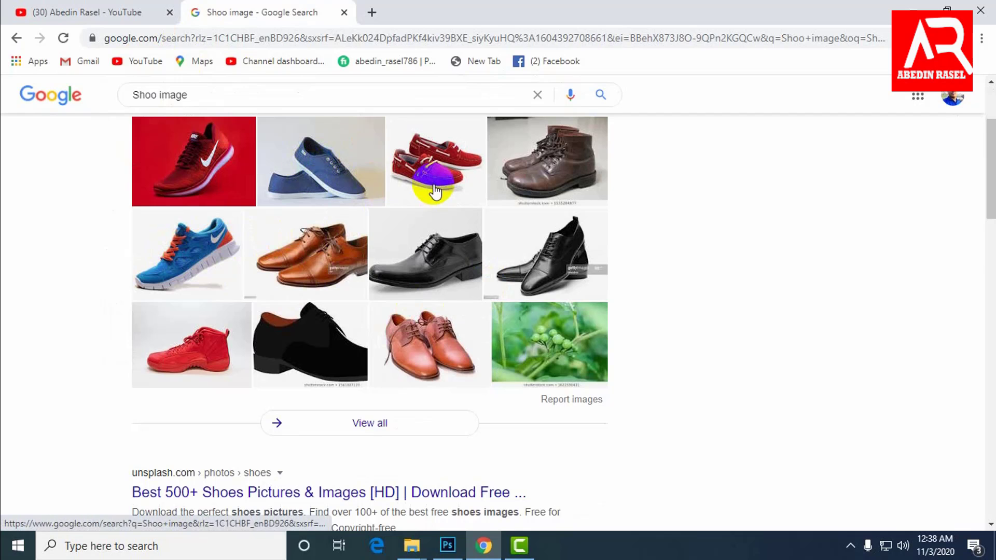
scroll(392, 211, down, 4)
scroll(393, 212, up, 4)
scroll(240, 249, up, 3)
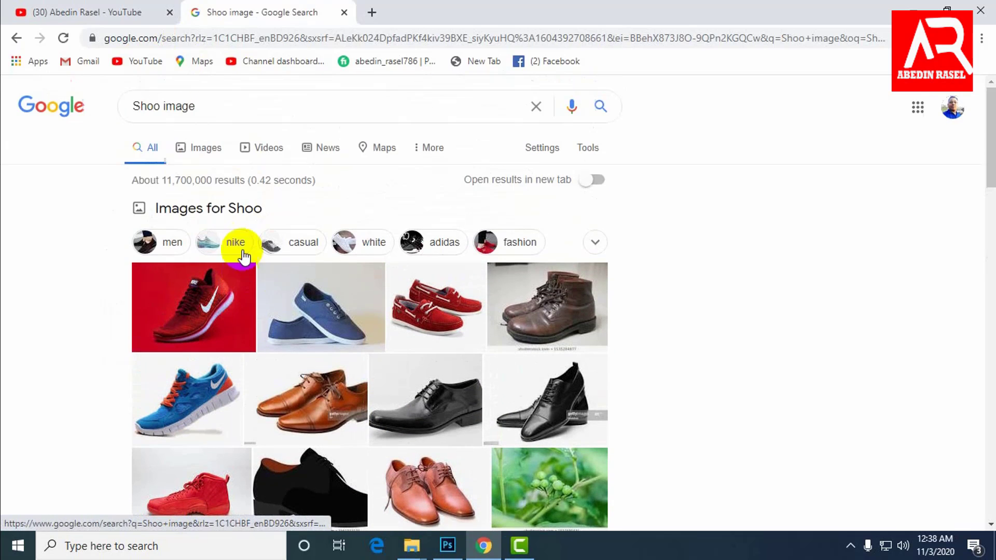
Save the Pexels photo of the blue canvas shoes to the Desktop as pexels-photo.jpg
click(322, 303)
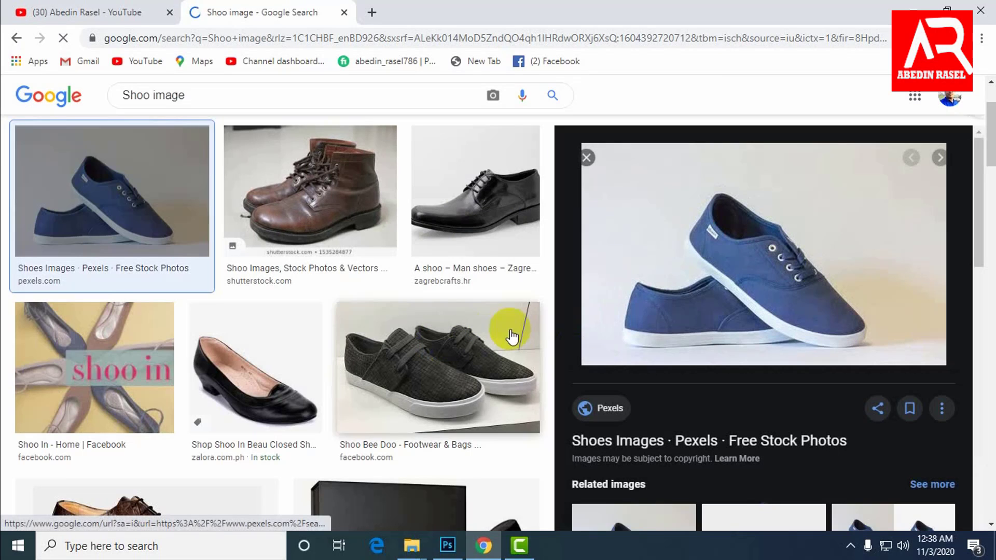
right_click(721, 259)
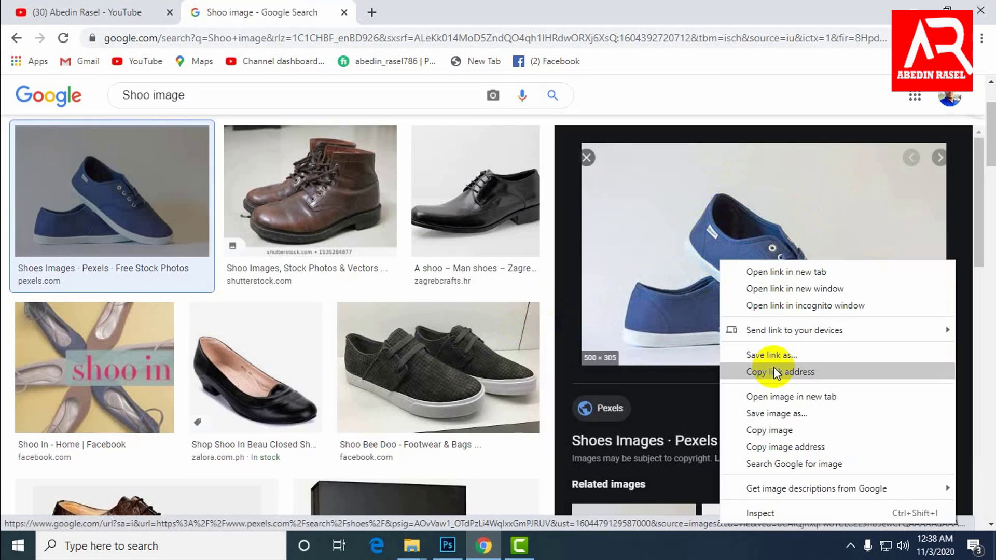
click(776, 419)
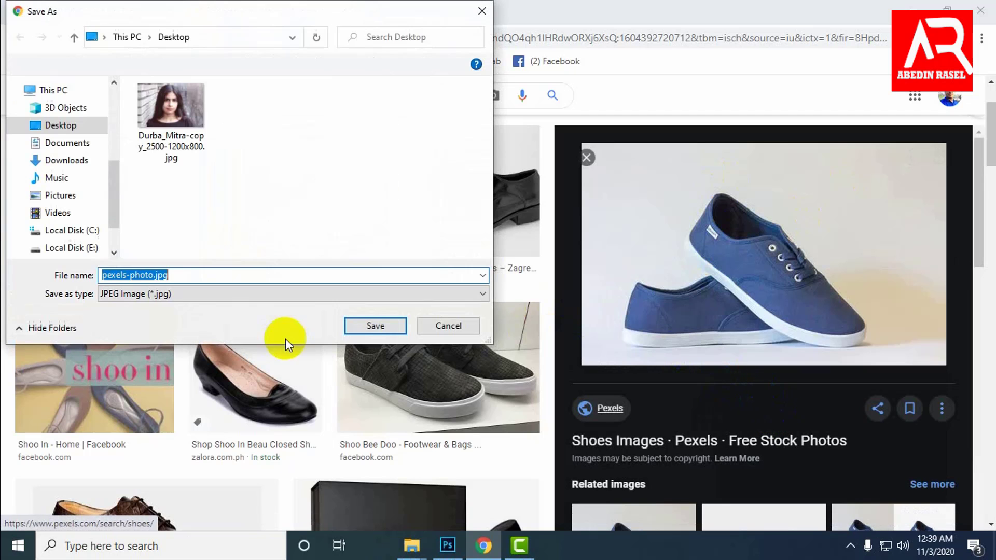
click(375, 325)
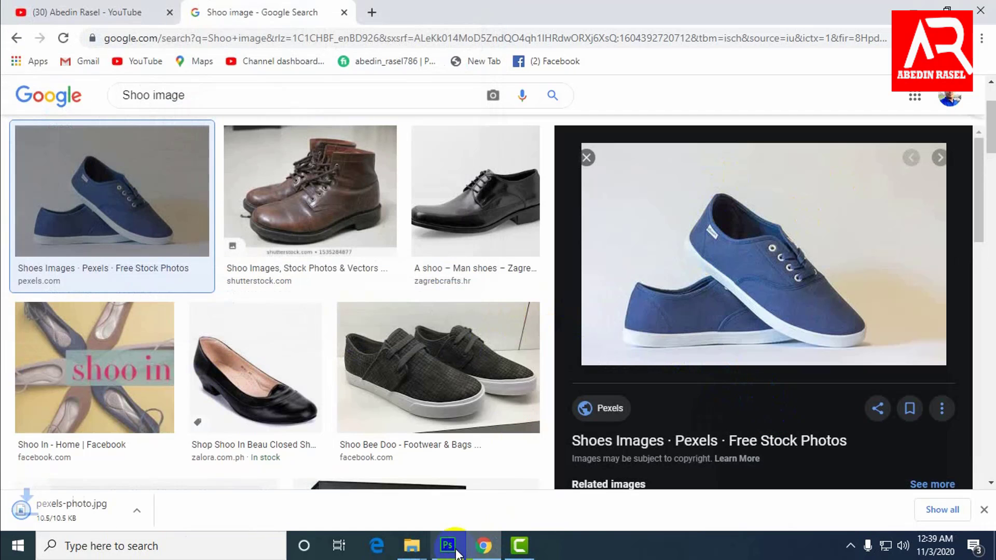
Open pexels-photo.jpg from the Desktop in Photoshop and dock its floating window as a document tab
click(447, 545)
click(41, 10)
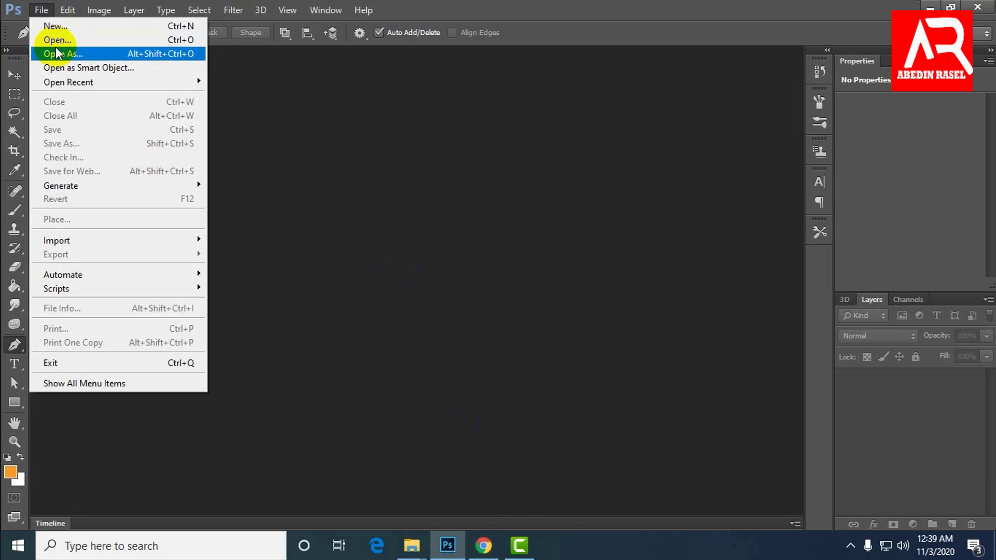
click(52, 38)
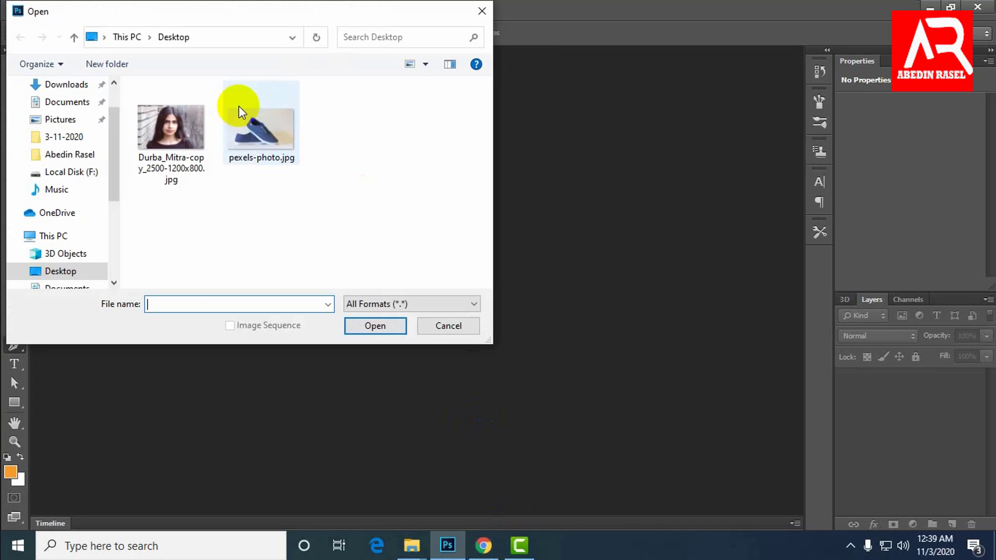
click(261, 153)
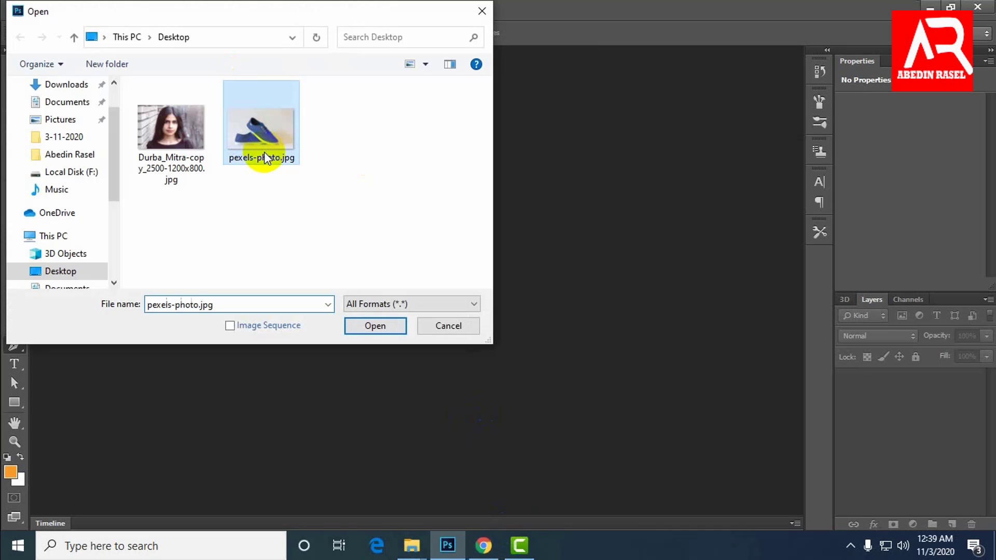
click(380, 325)
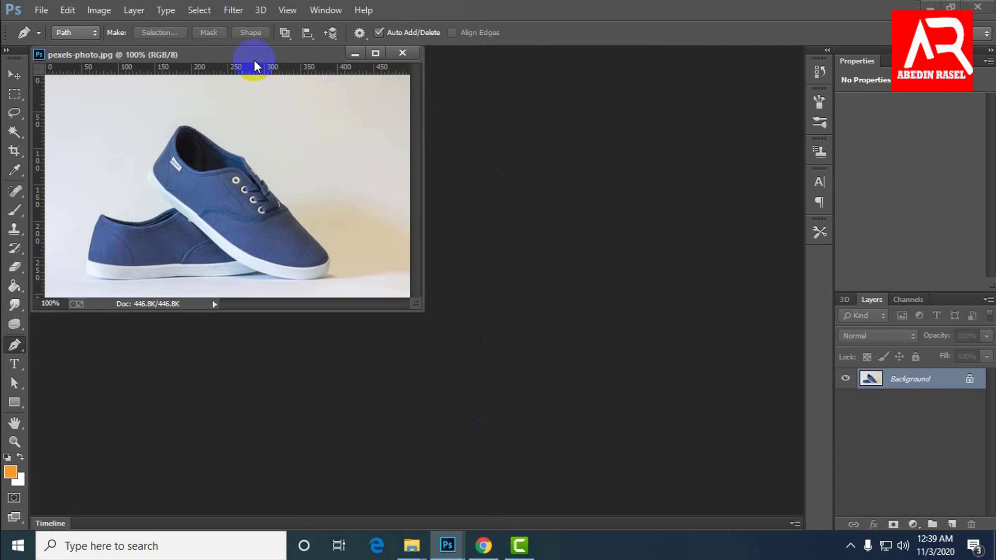
drag(255, 60, 469, 52)
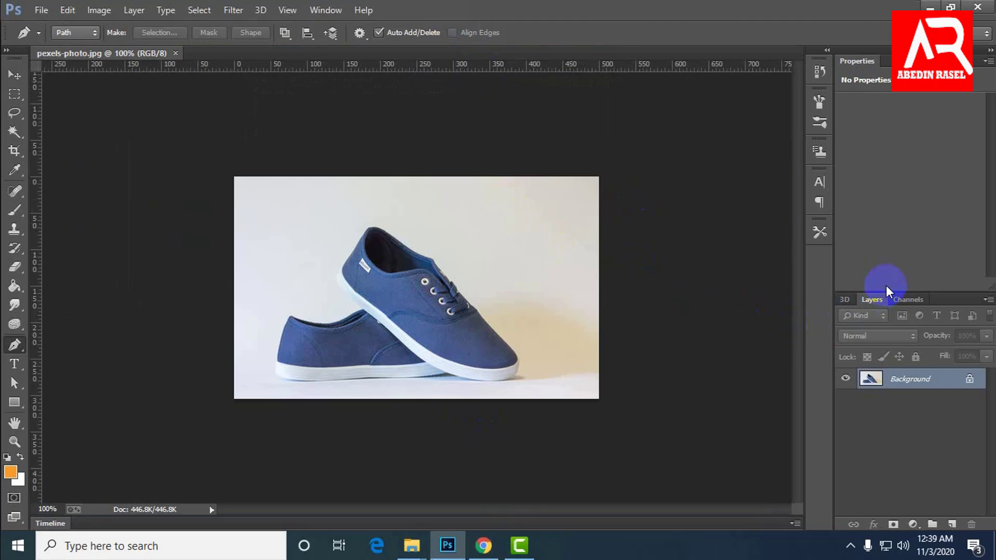
click(549, 256)
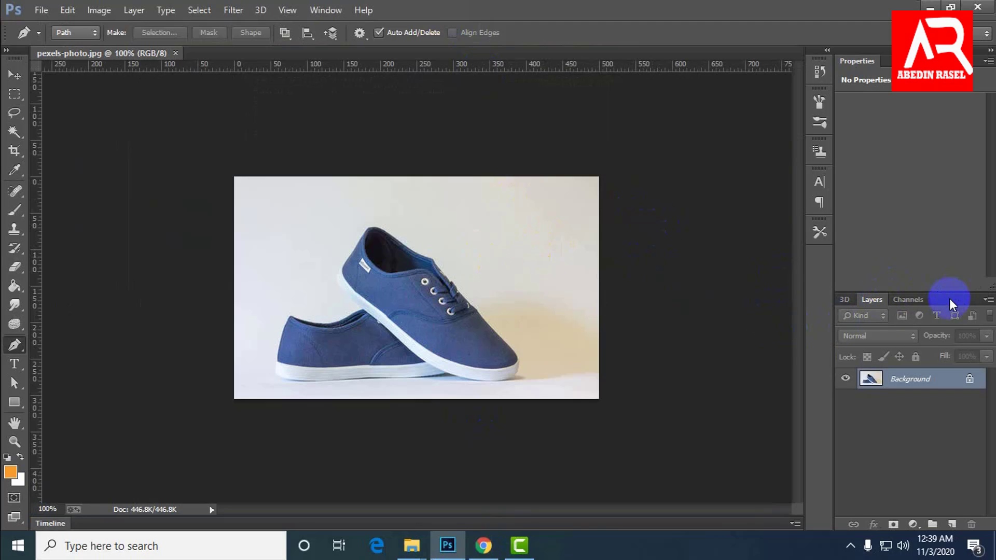
Examine the shoe photo's layers and colour channels, along with the 3D object options grouped with them
click(913, 299)
click(873, 300)
click(844, 300)
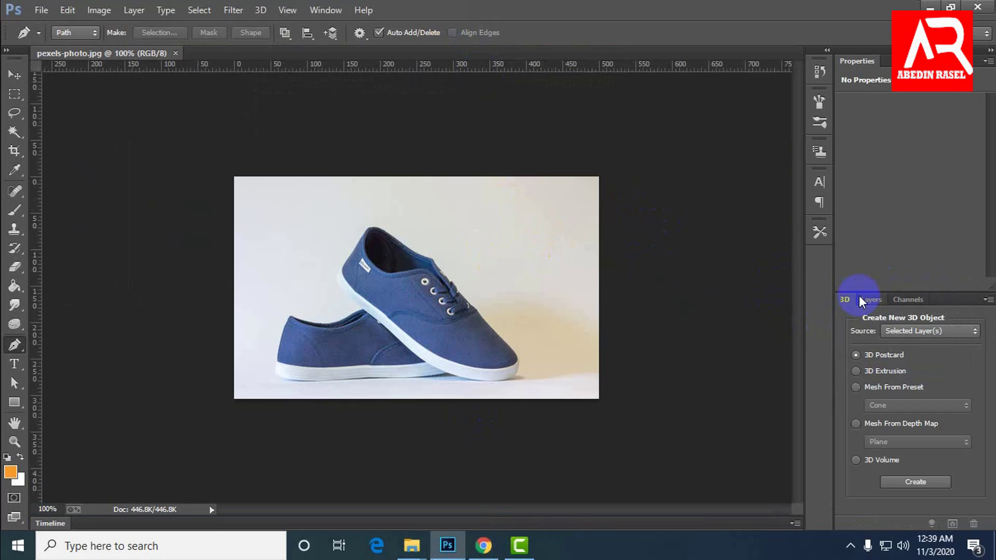
click(884, 299)
click(909, 299)
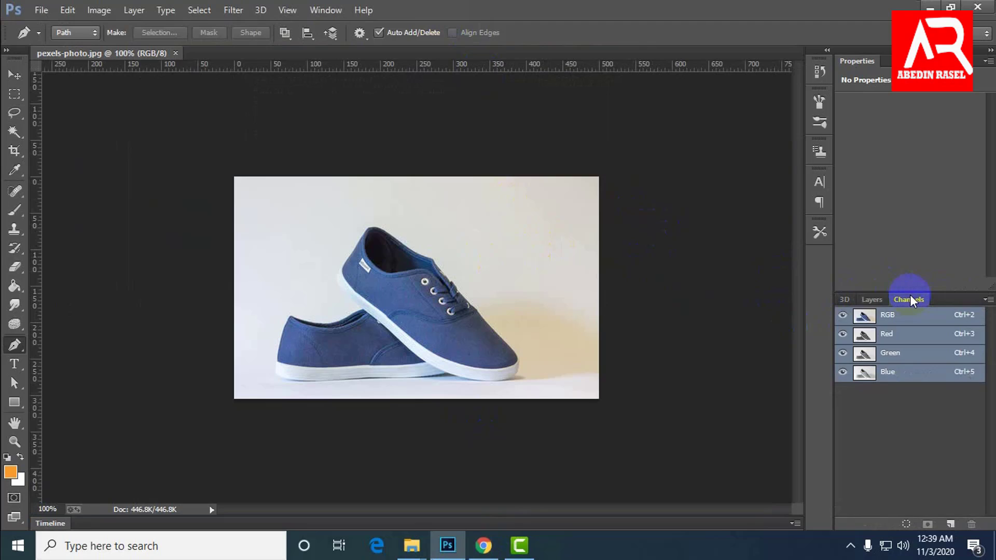
click(872, 299)
click(844, 299)
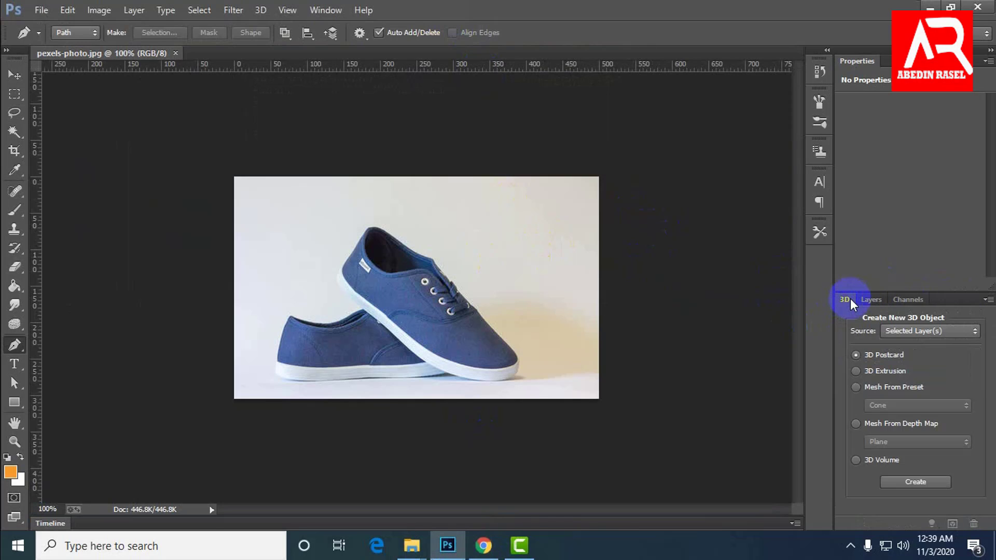
click(903, 298)
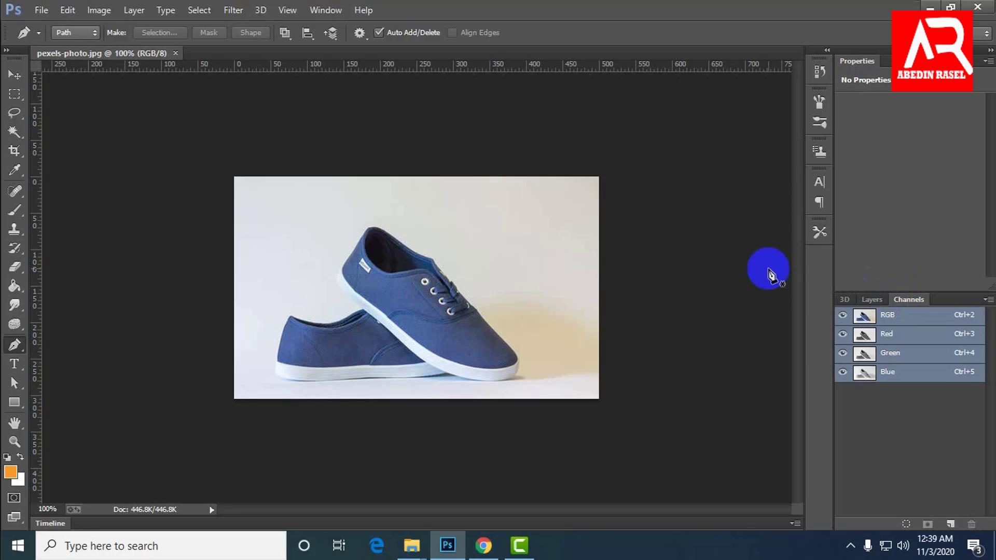
Add the Paths panel beside Layers and Channels, and remove the 3D panel from that group
click(344, 8)
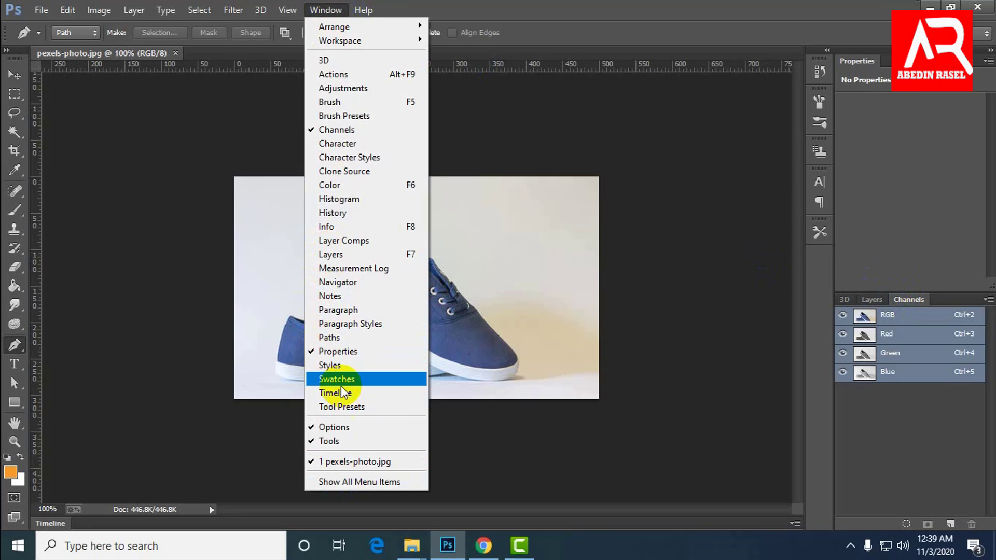
click(336, 345)
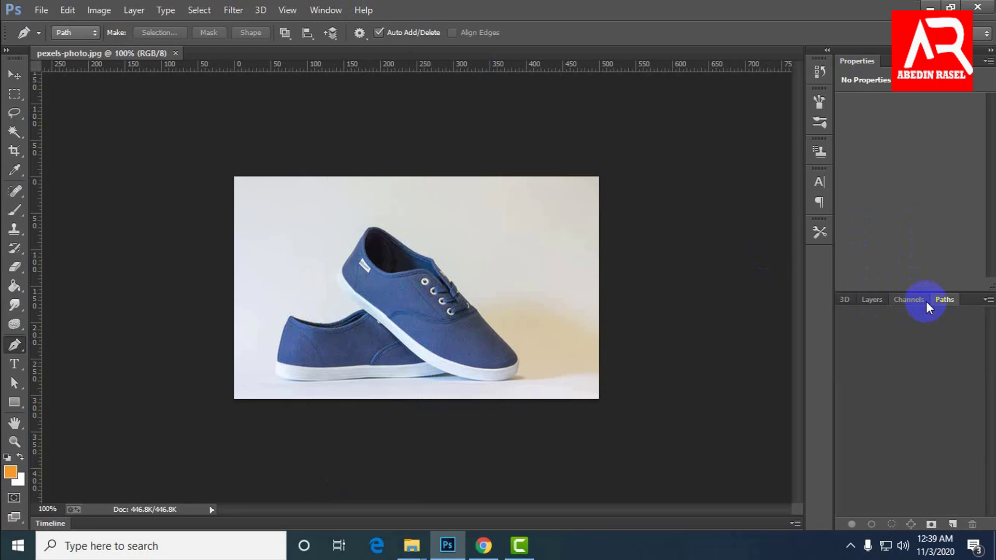
drag(850, 303, 640, 240)
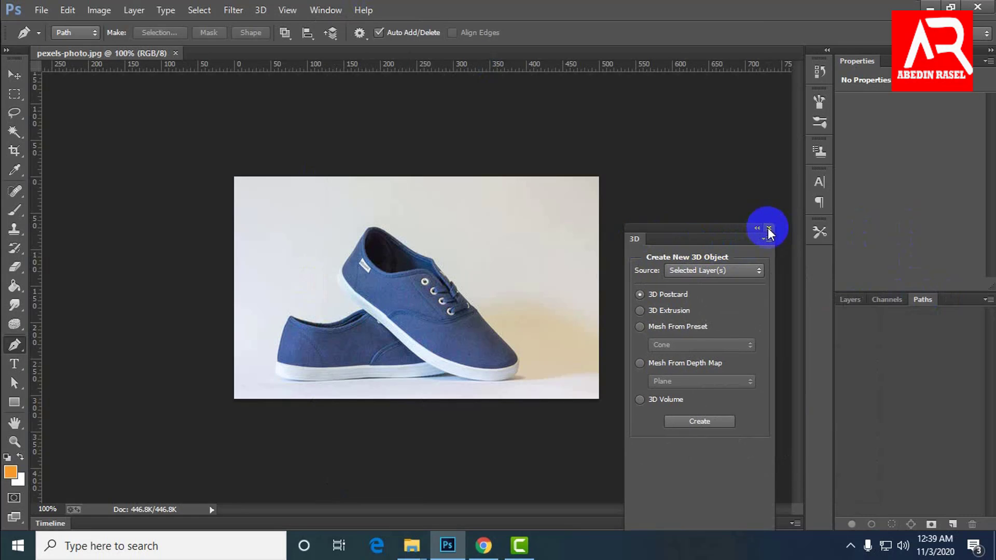
click(768, 228)
click(885, 298)
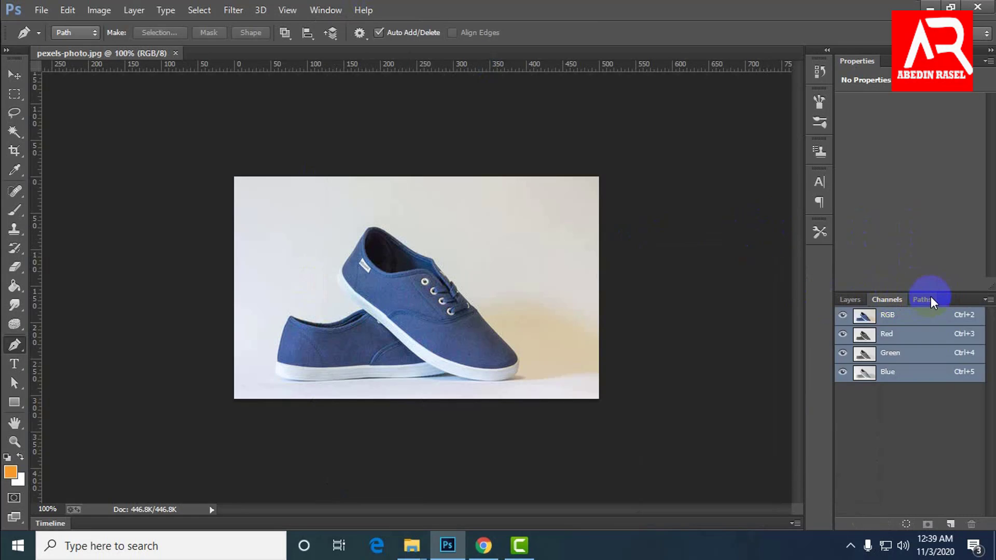
click(923, 299)
click(850, 299)
click(887, 299)
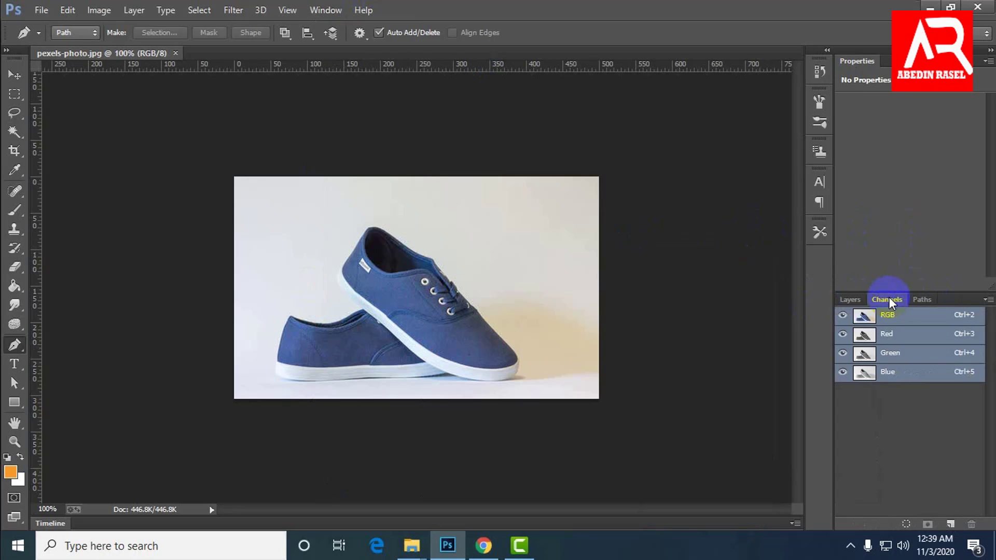
click(913, 299)
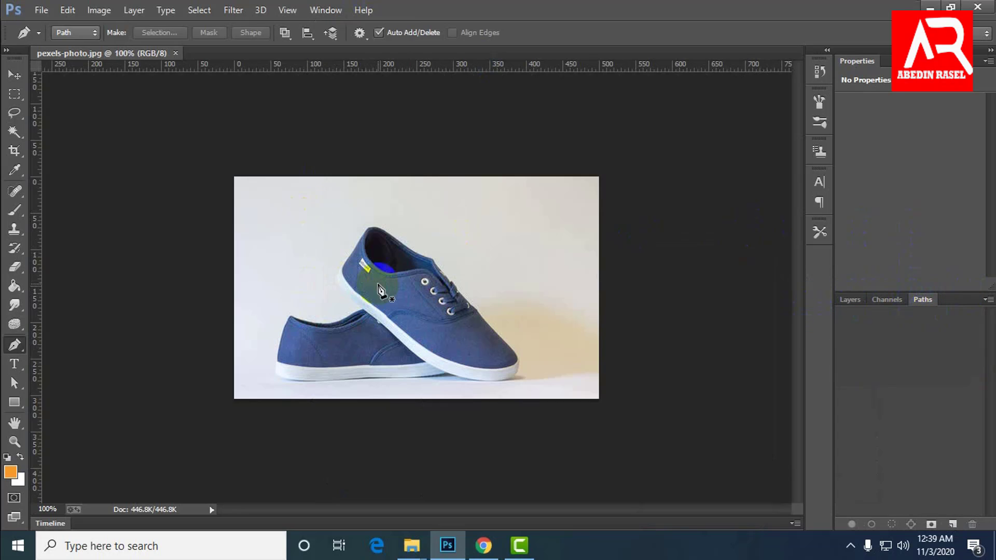
Convert the locked Background of the shoe photo into a regular editable layer with the default settings
key(ctrl+plus)
key(ctrl+plus)
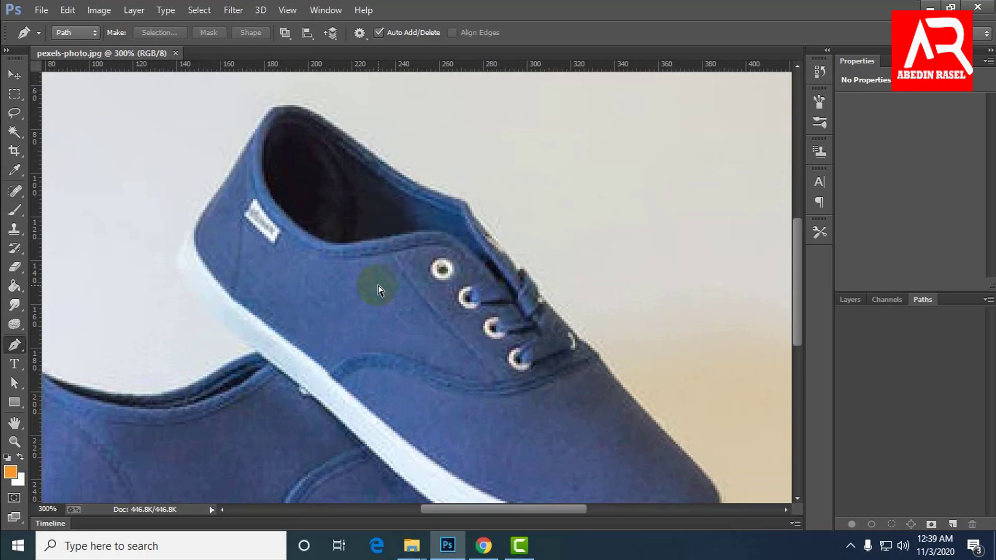
key(ctrl+minus)
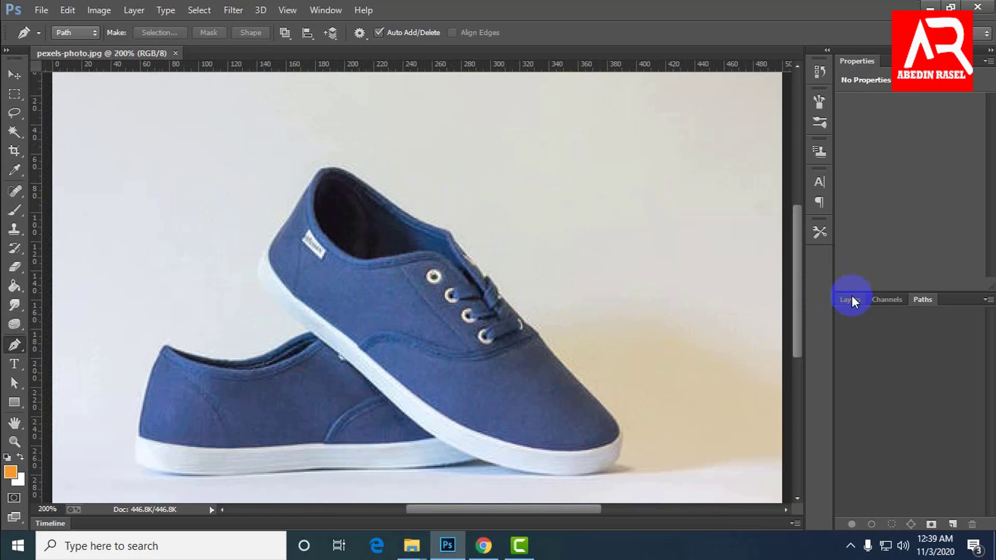
click(850, 299)
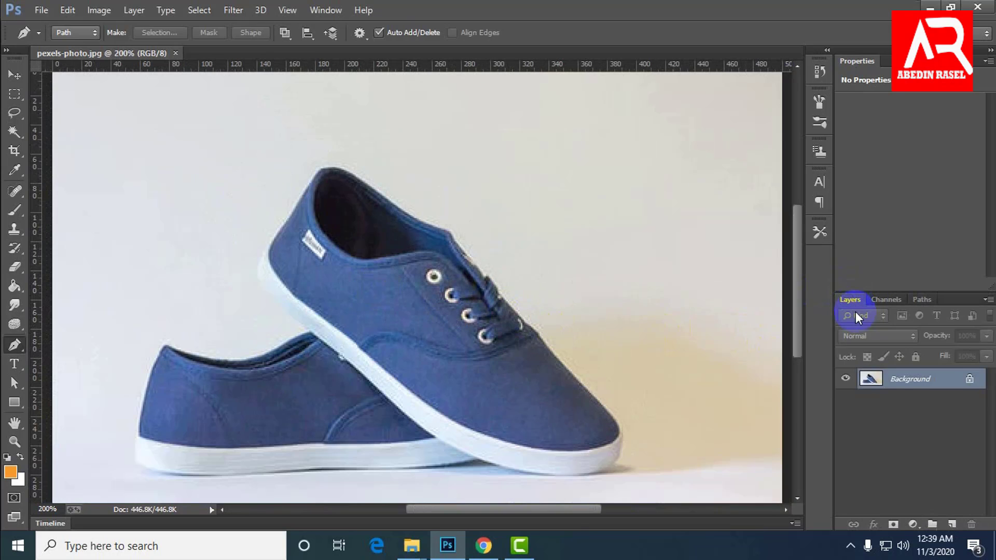
double_click(927, 381)
click(615, 173)
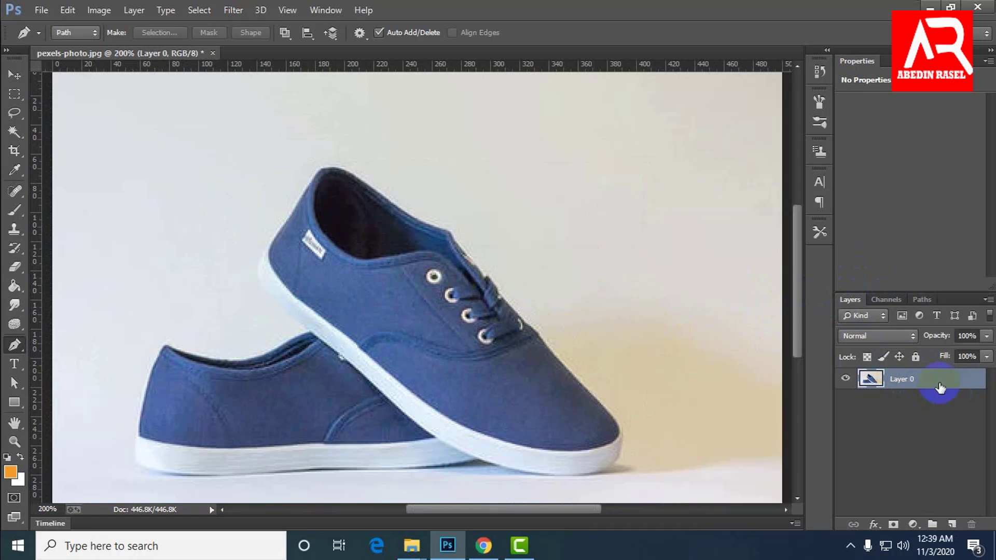
Examine the Pen tool variants with the paths list open and the view enlarged on the rear shoe
click(888, 300)
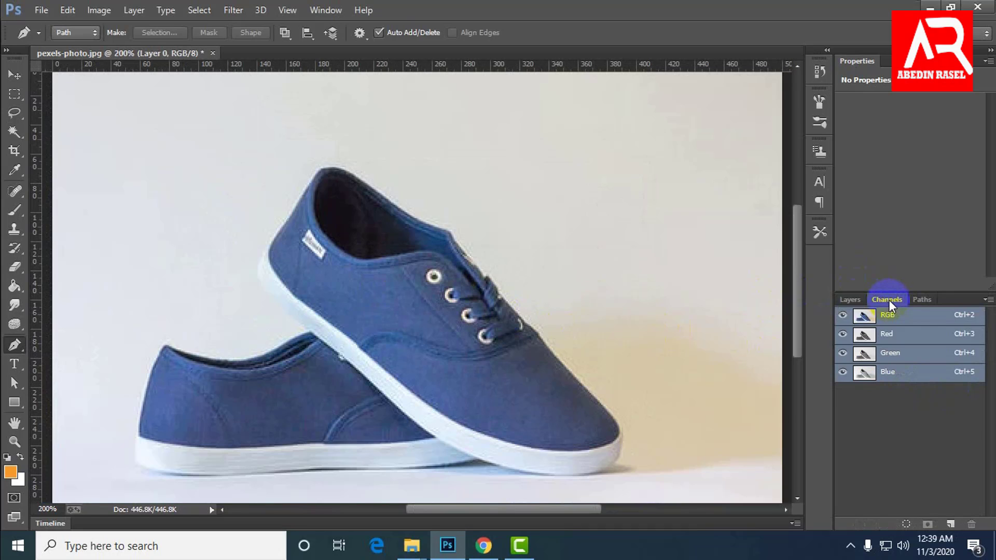
click(921, 299)
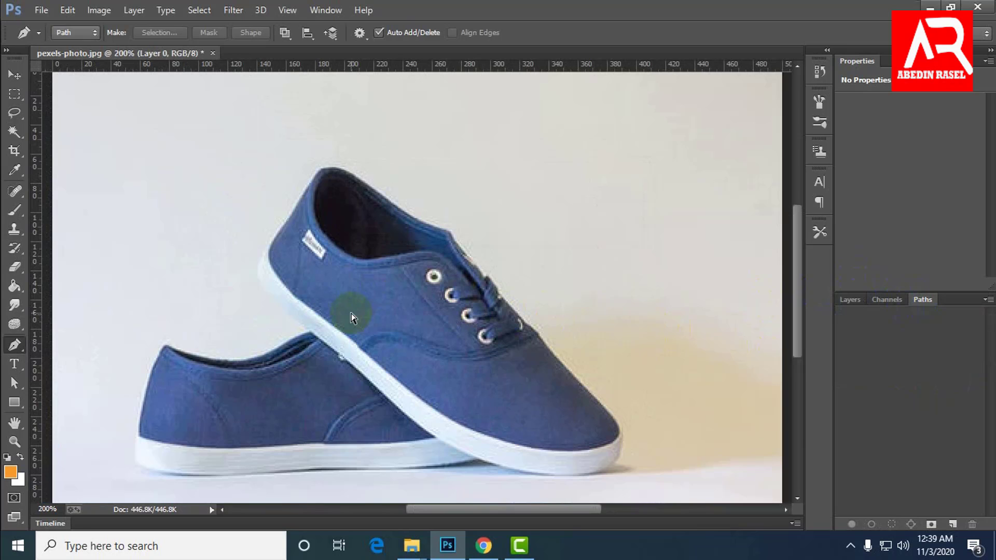
scroll(351, 317, up, 1)
drag(330, 325, 211, 305)
mouse_move(433, 324)
mouse_down()
mouse_move(275, 334)
mouse_move(441, 337)
mouse_up()
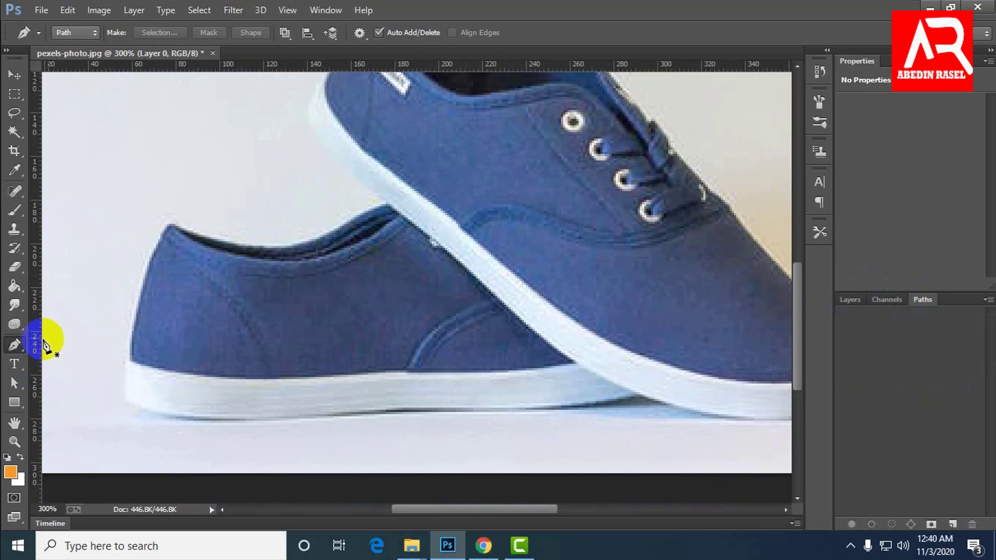
click(15, 345)
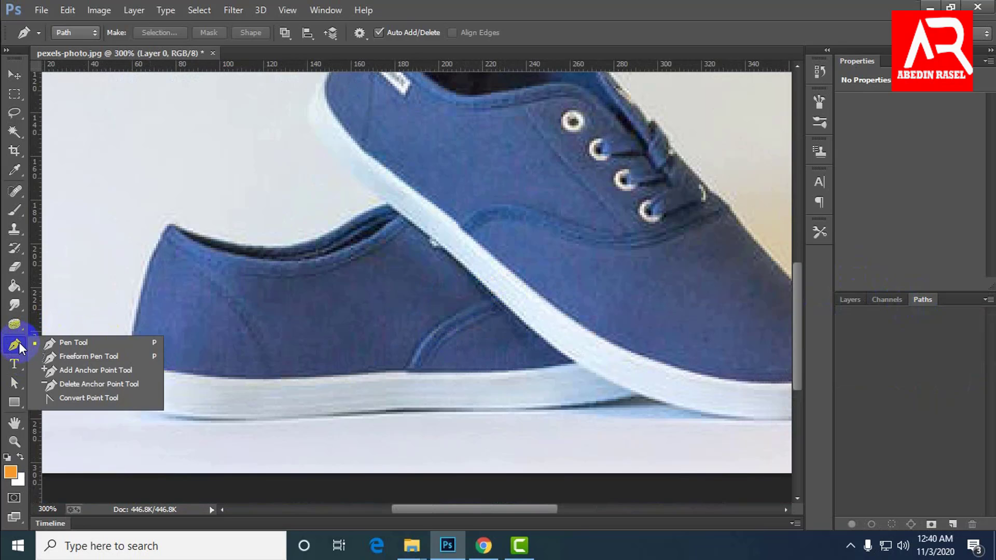
click(20, 346)
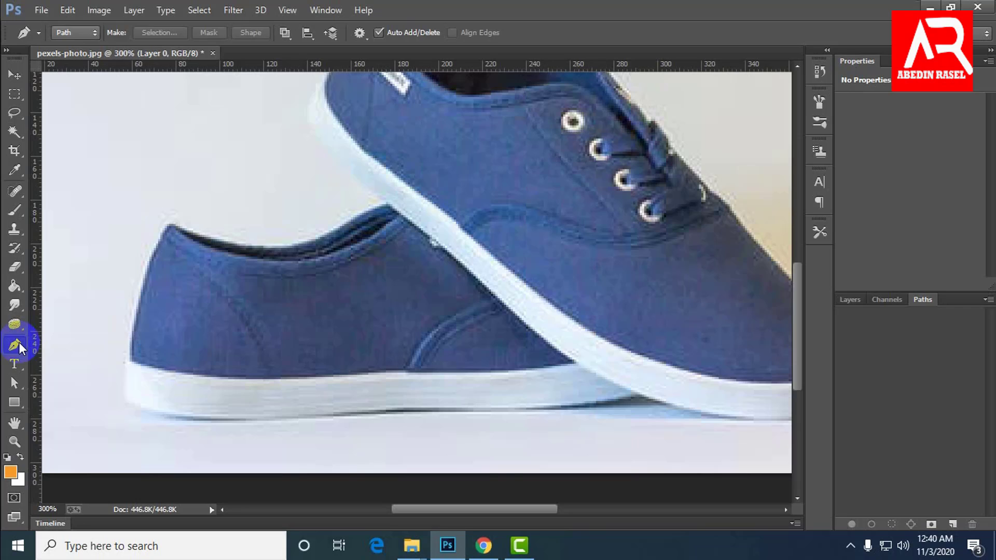
click(15, 75)
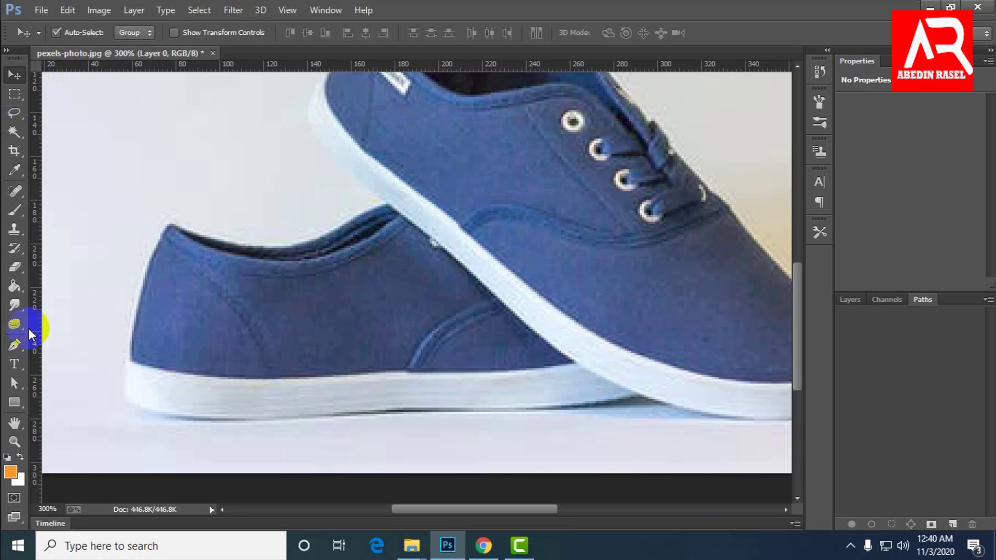
click(30, 346)
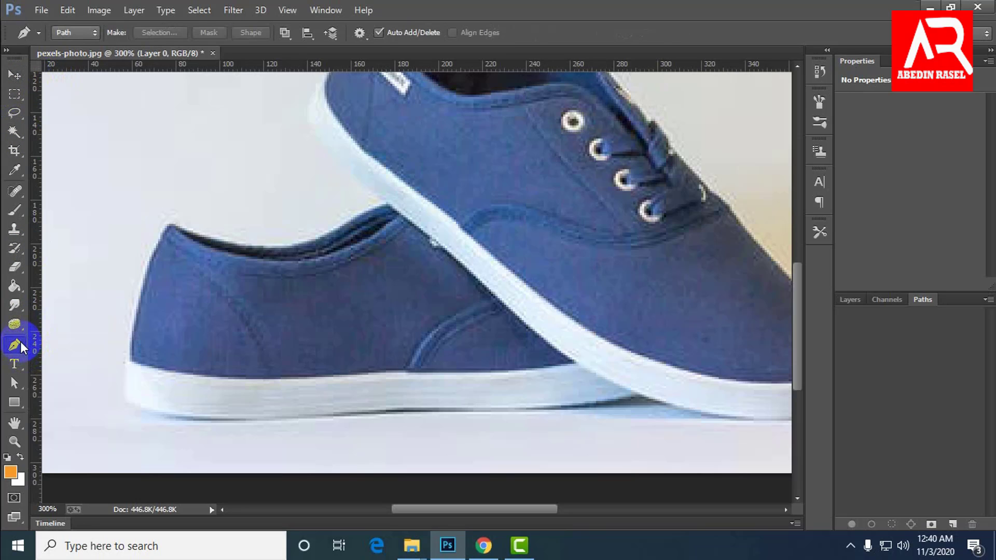
click(18, 349)
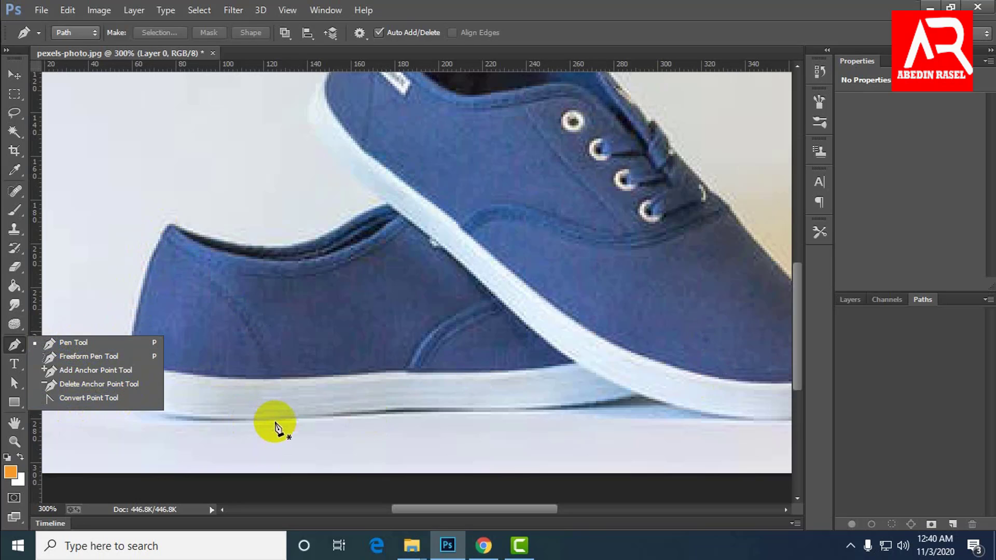
click(17, 351)
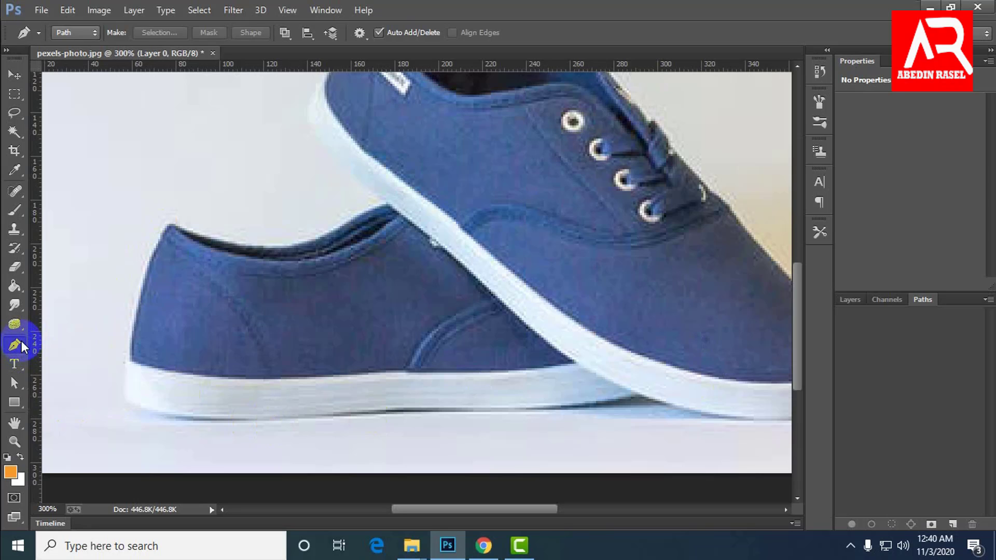
Place a first Pen anchor at the top corner of the rear shoe's heel and enable the Rubber Band preview
key(ctrl+plus)
drag(313, 306, 318, 307)
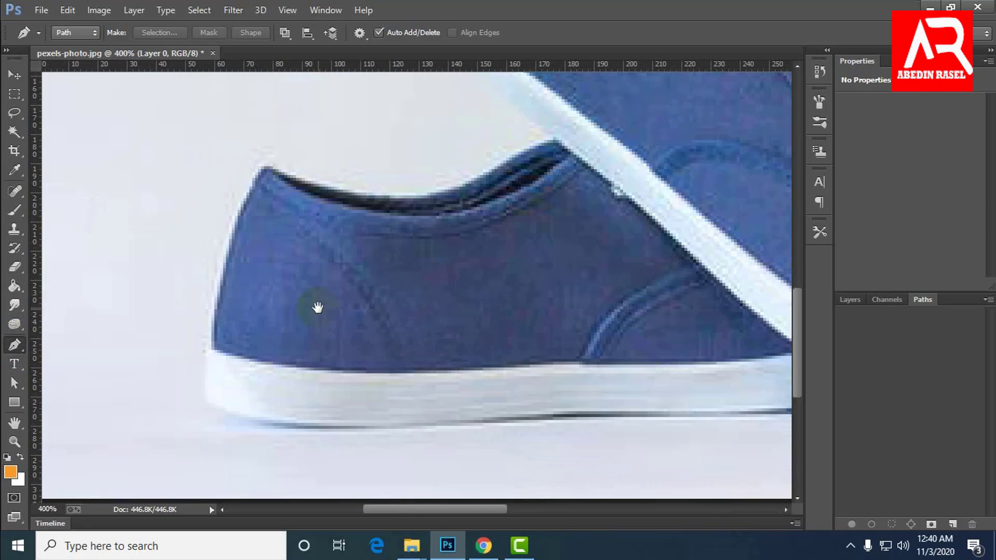
click(260, 174)
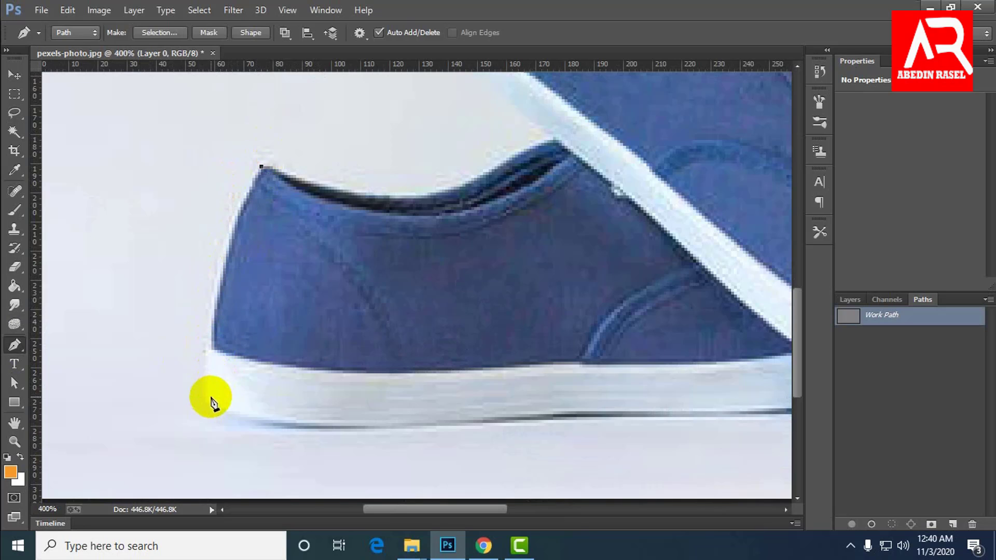
click(329, 39)
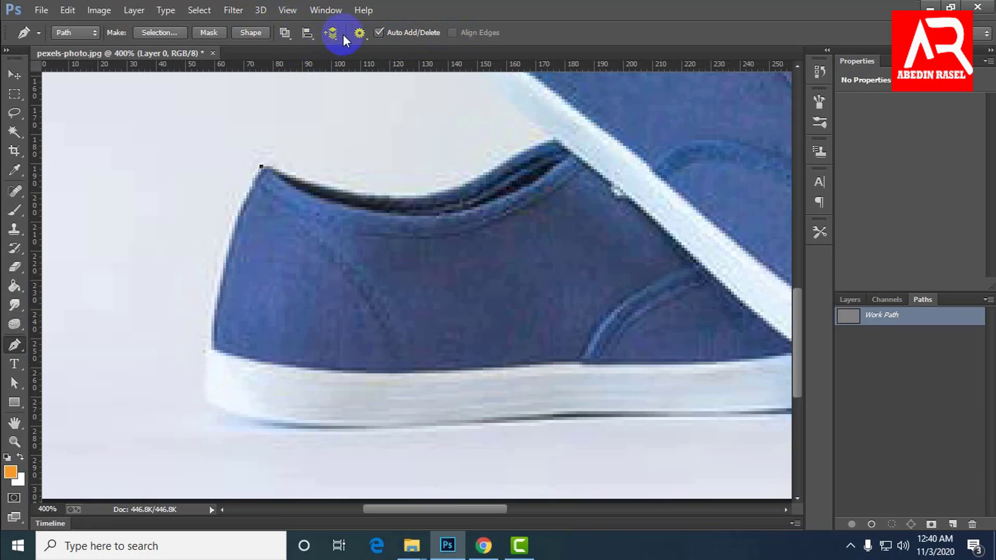
click(359, 33)
click(341, 51)
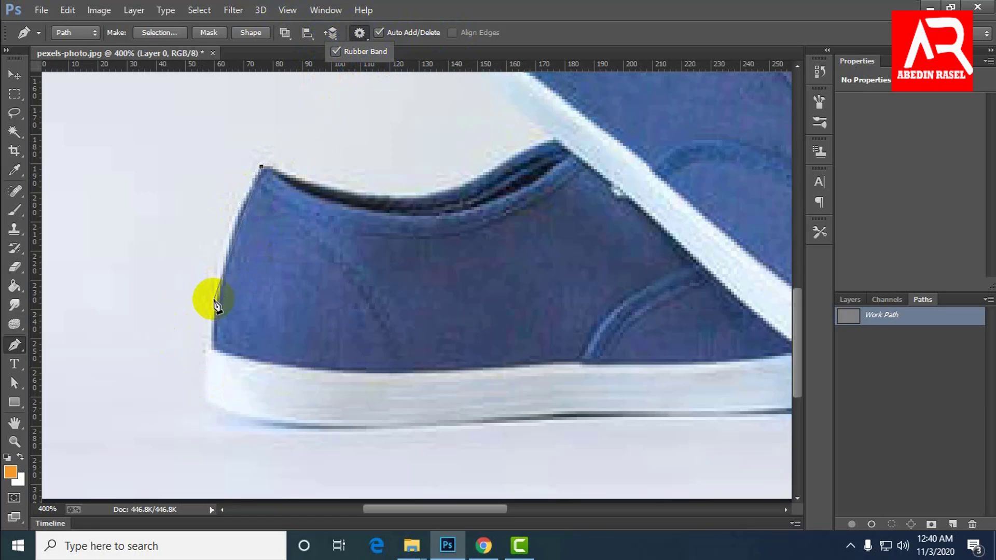
drag(209, 347, 182, 463)
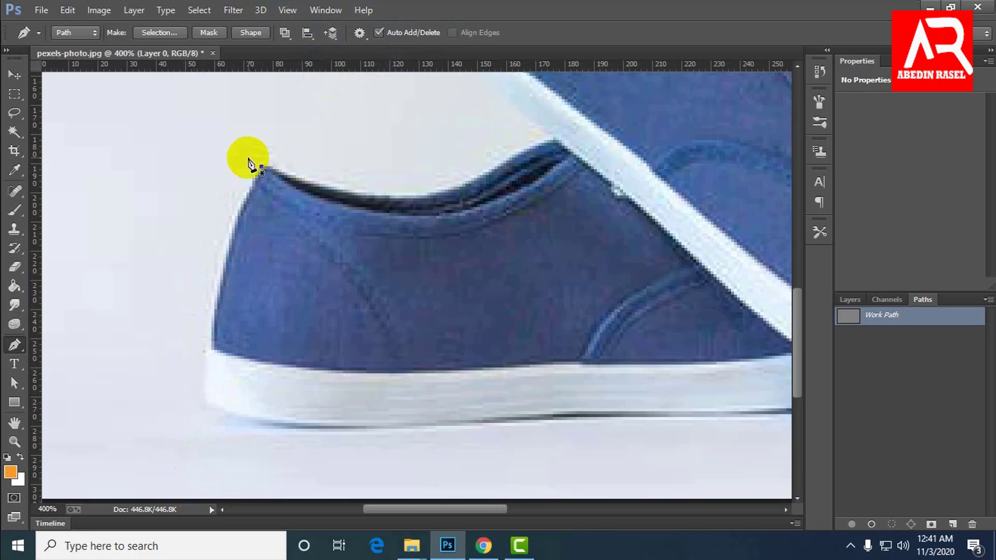
drag(261, 166, 291, 182)
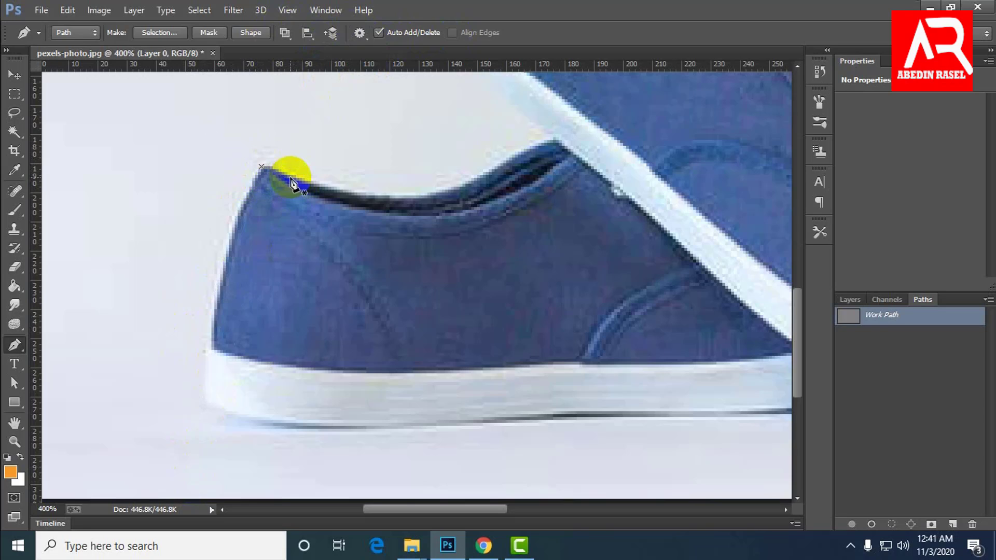
key(Delete)
click(265, 171)
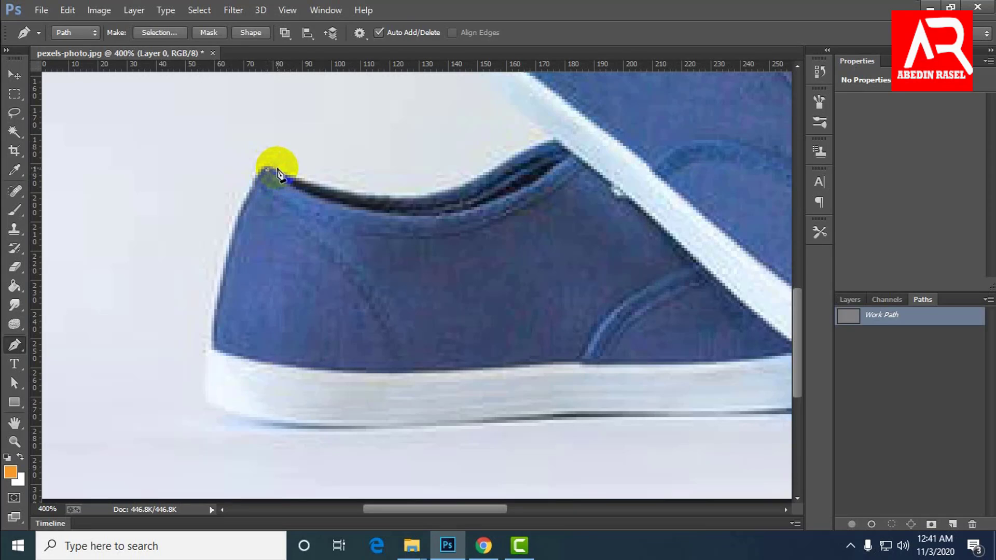
key(Delete)
Switch to the layers list and draw a new Pen path from the rear shoe's top heel corner down around the back of its sole
click(853, 300)
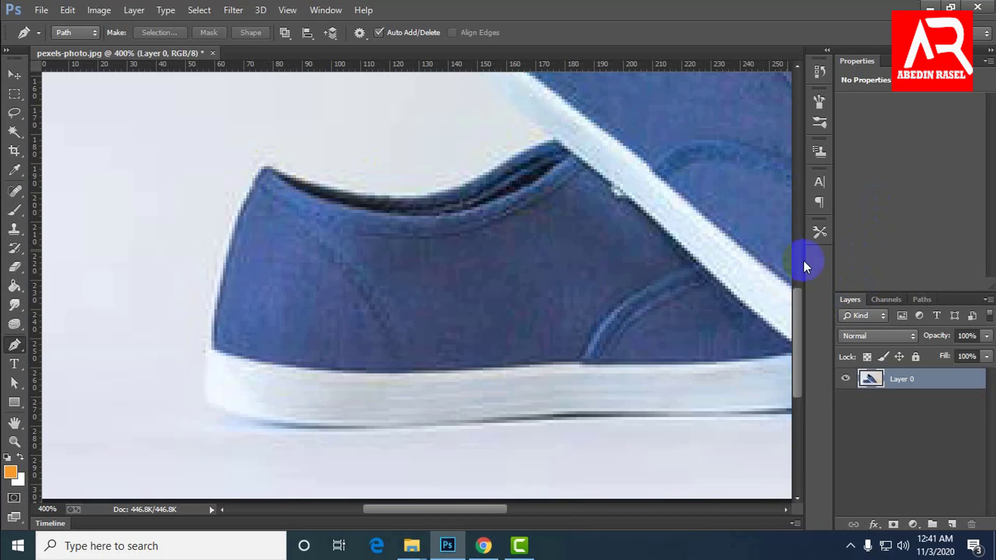
click(265, 167)
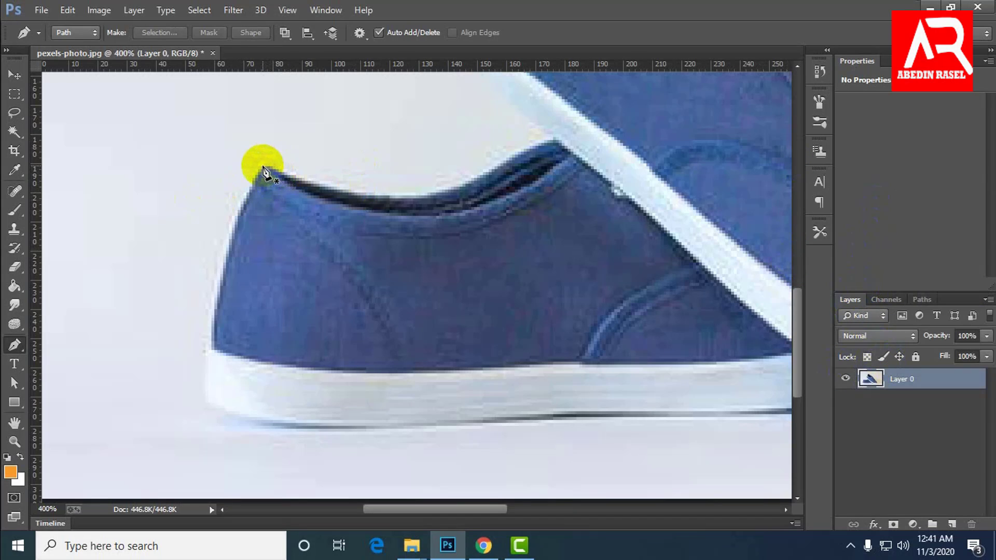
click(217, 311)
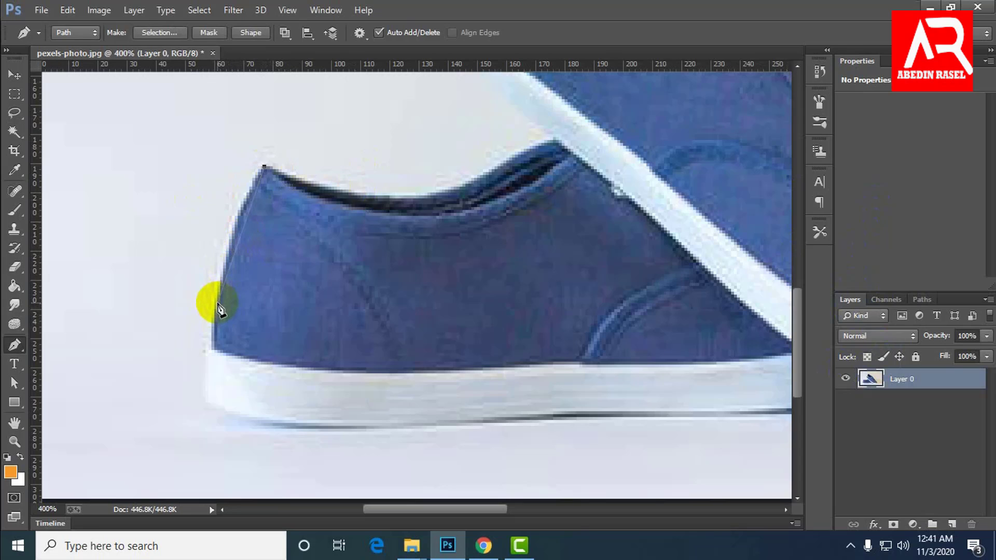
drag(217, 306, 207, 348)
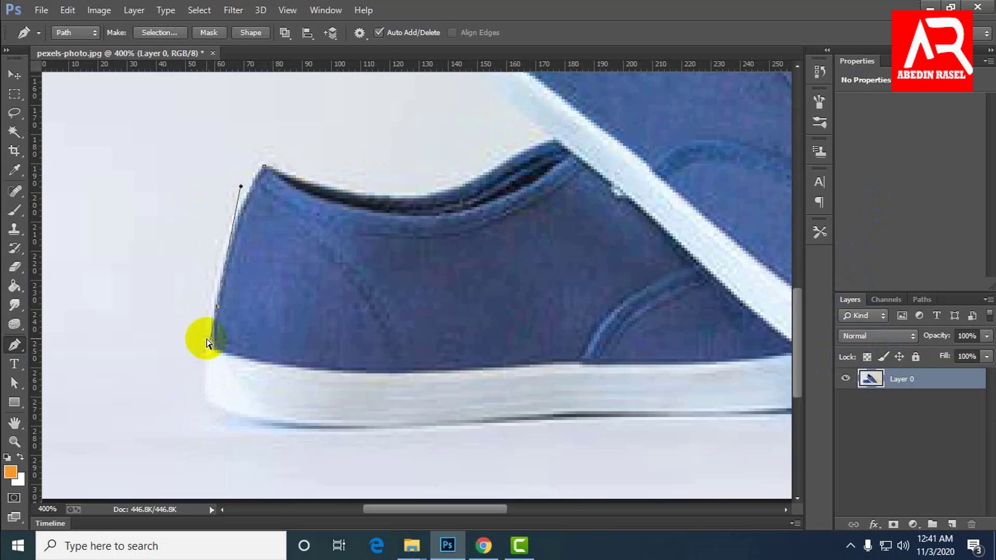
scroll(212, 350, up, 1)
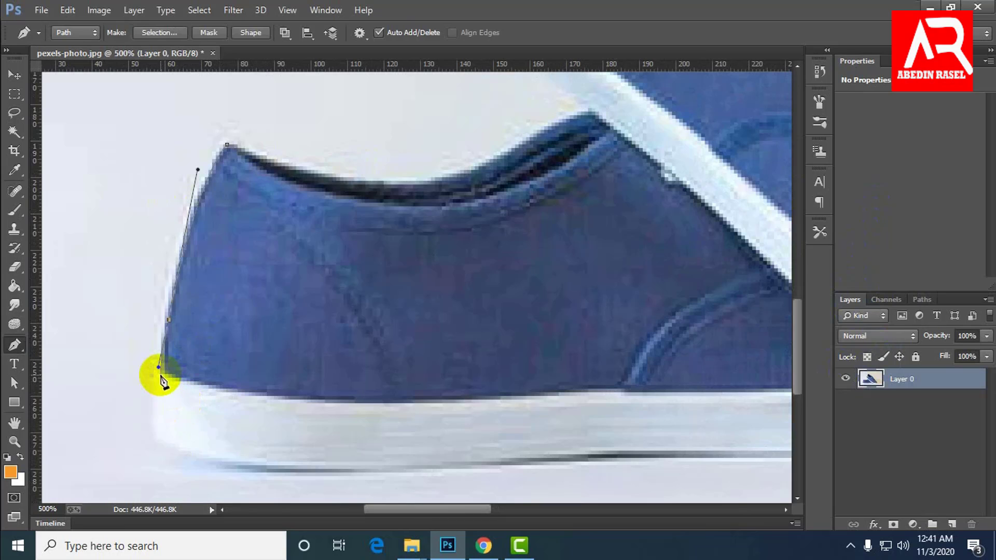
mouse_move(162, 374)
mouse_down()
mouse_move(149, 411)
mouse_move(115, 389)
mouse_move(158, 392)
mouse_up()
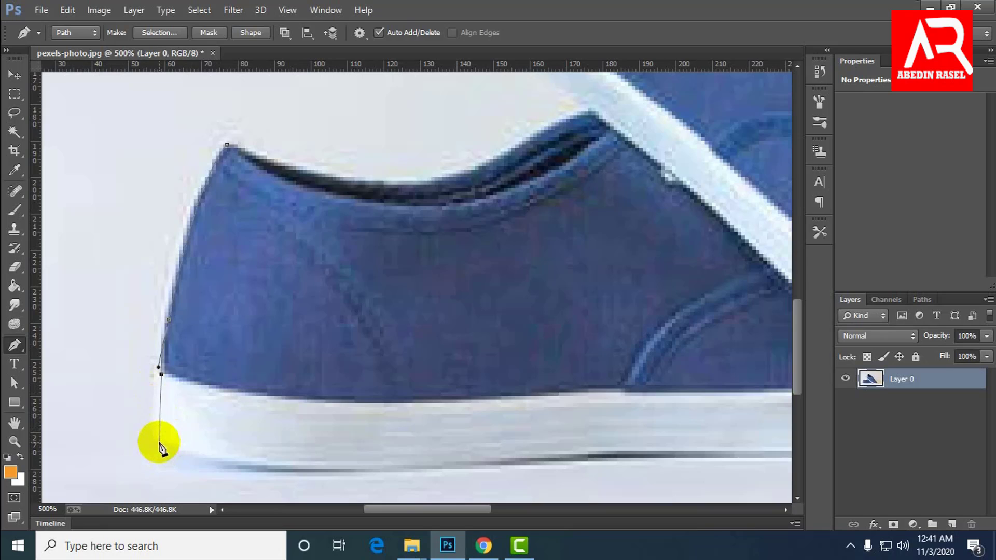
drag(166, 448, 170, 475)
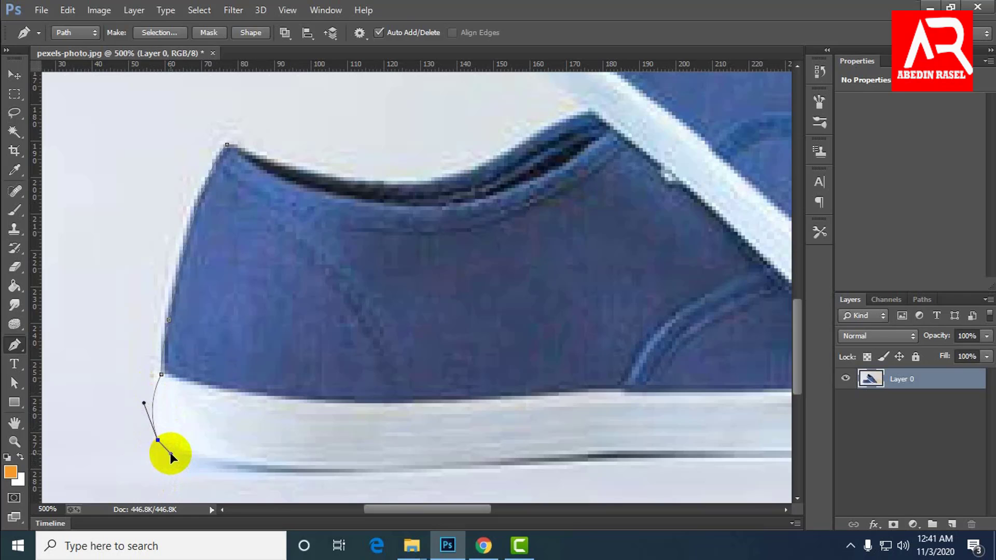
Continue the Pen path along the bottom edge of the rear shoe's sole to where it meets the front shoe's sole
scroll(267, 400, down, 3)
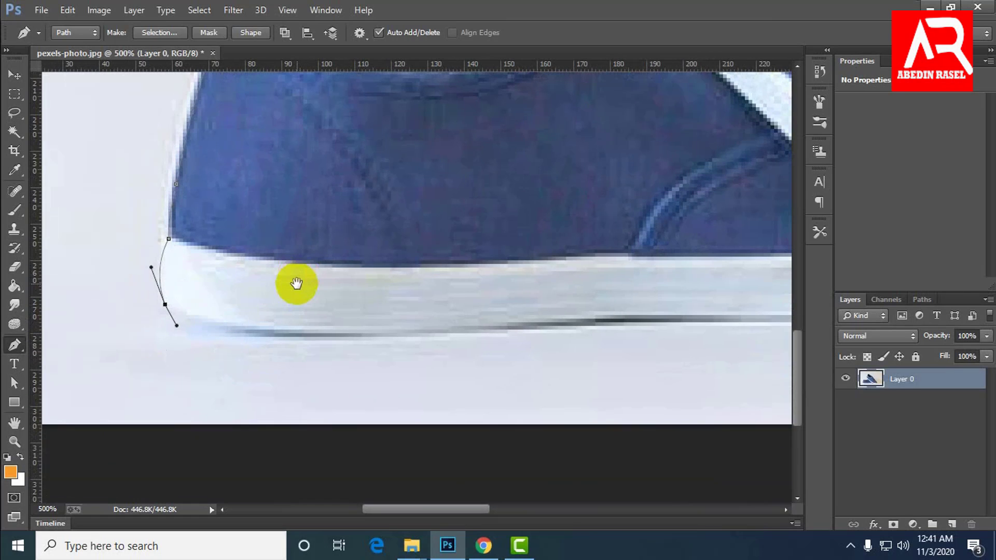
scroll(295, 327, down, 2)
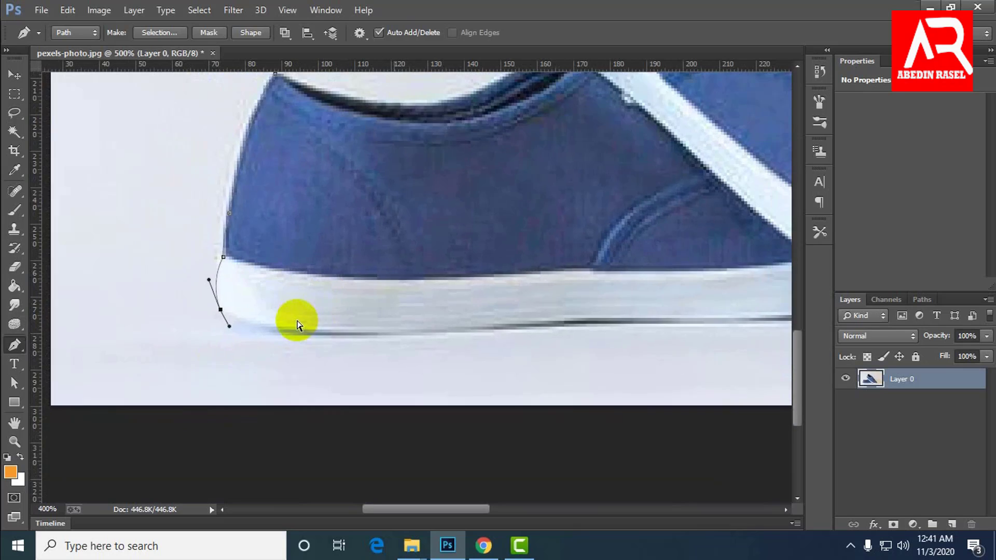
key(ctrl+plus)
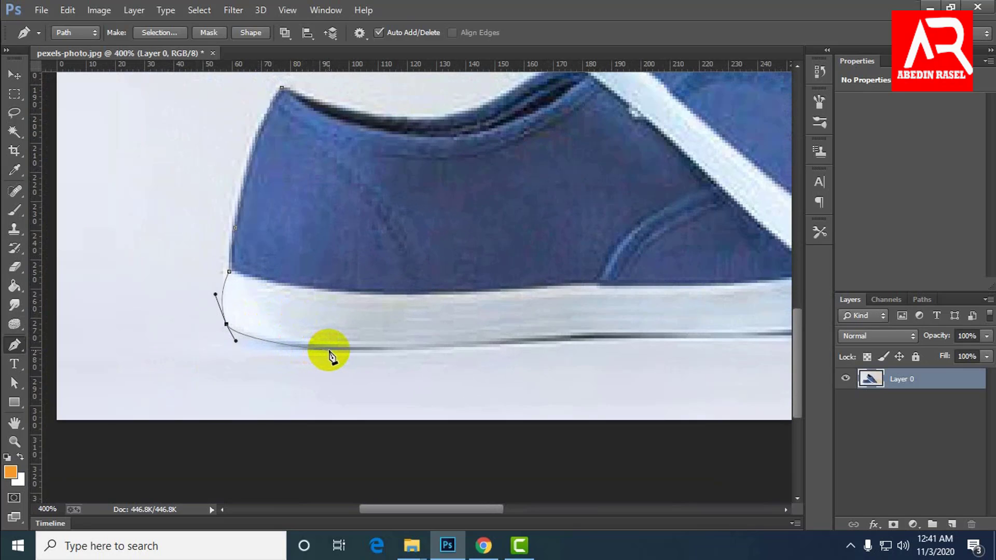
drag(331, 351, 342, 353)
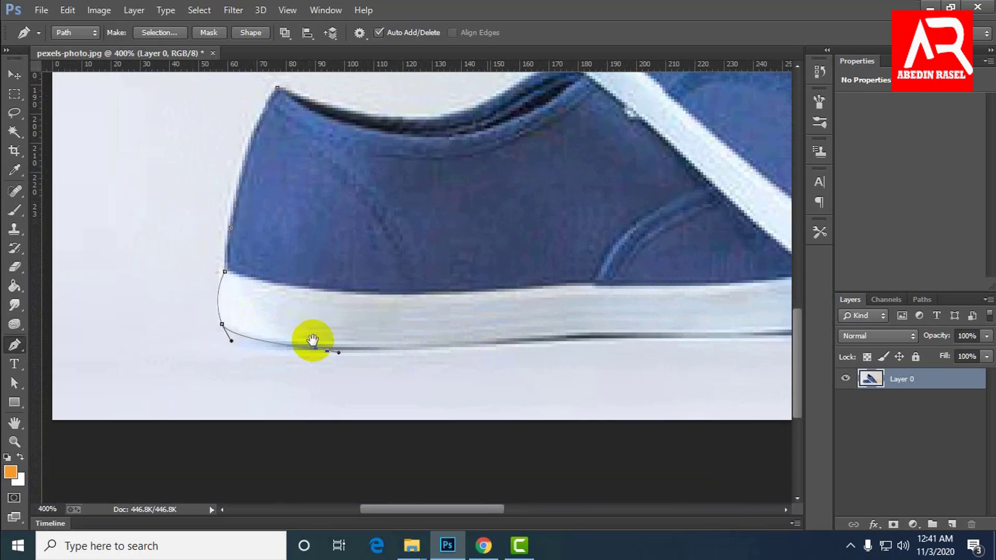
scroll(290, 340, right, 5)
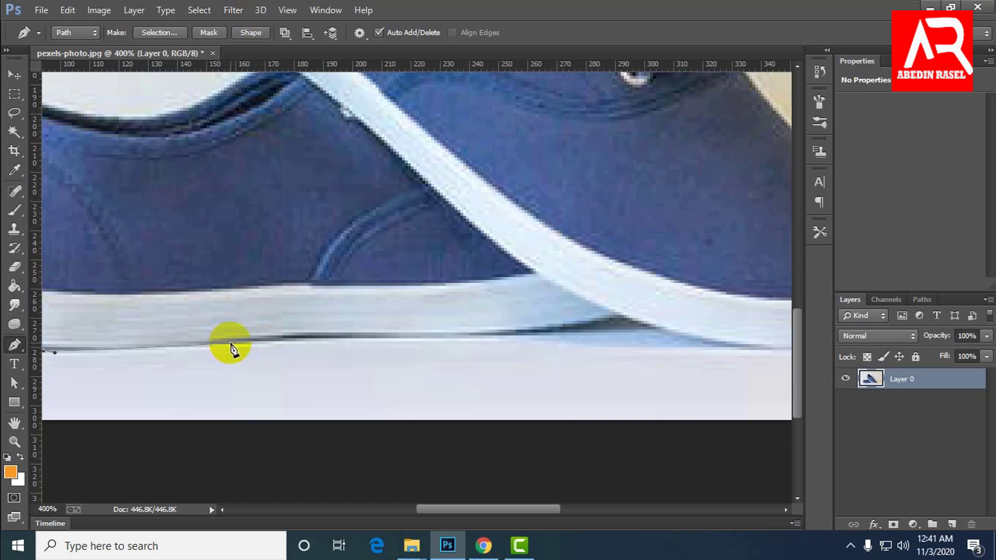
drag(230, 345, 261, 344)
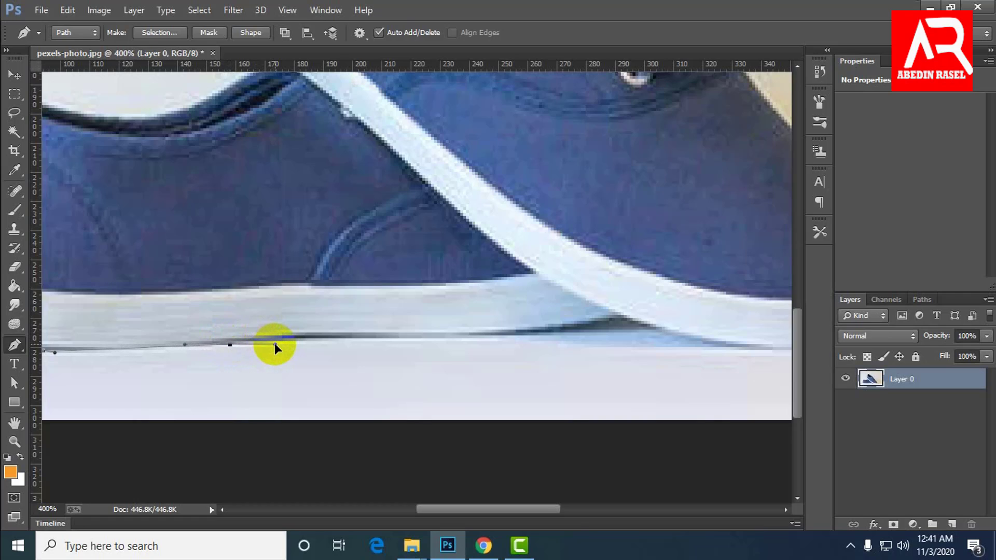
click(277, 344)
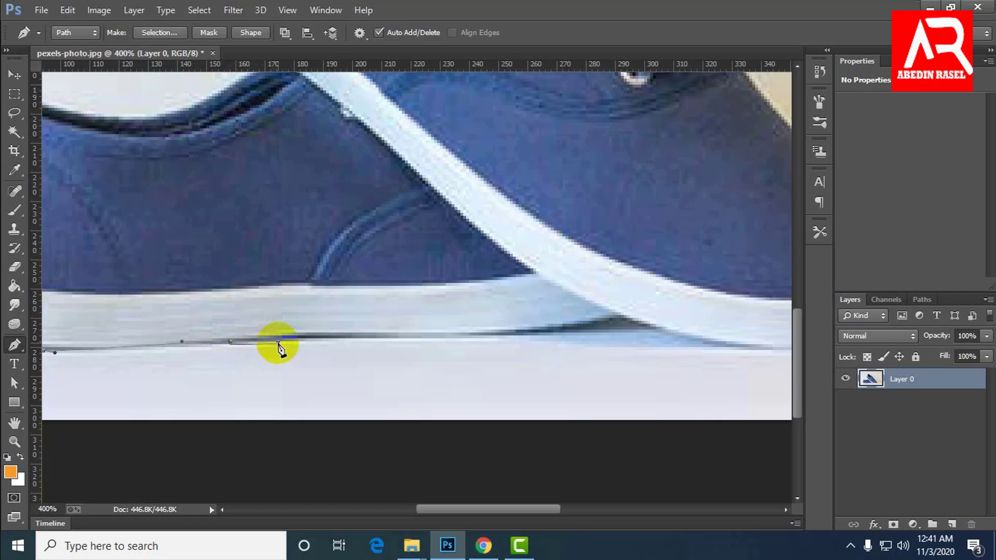
click(422, 338)
click(472, 339)
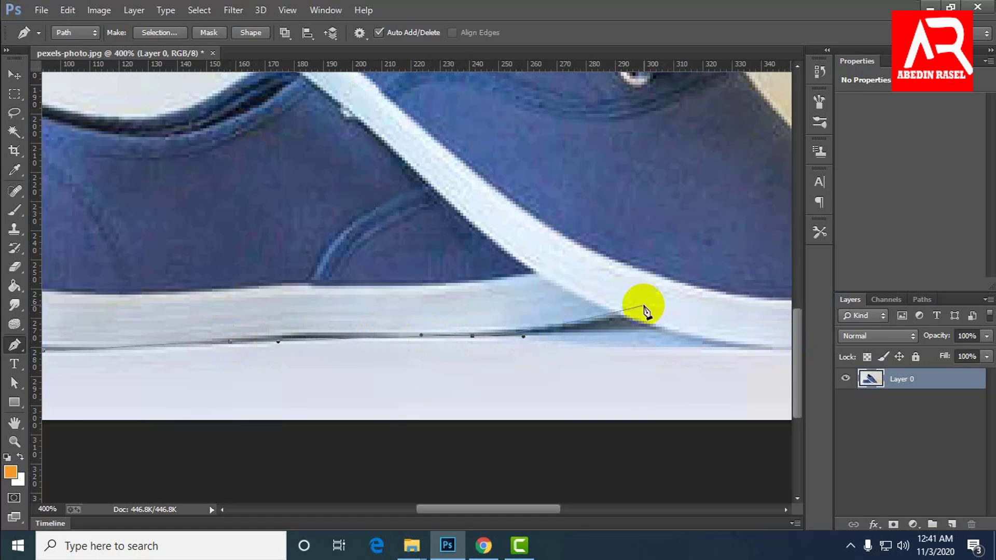
drag(685, 258, 405, 277)
click(337, 338)
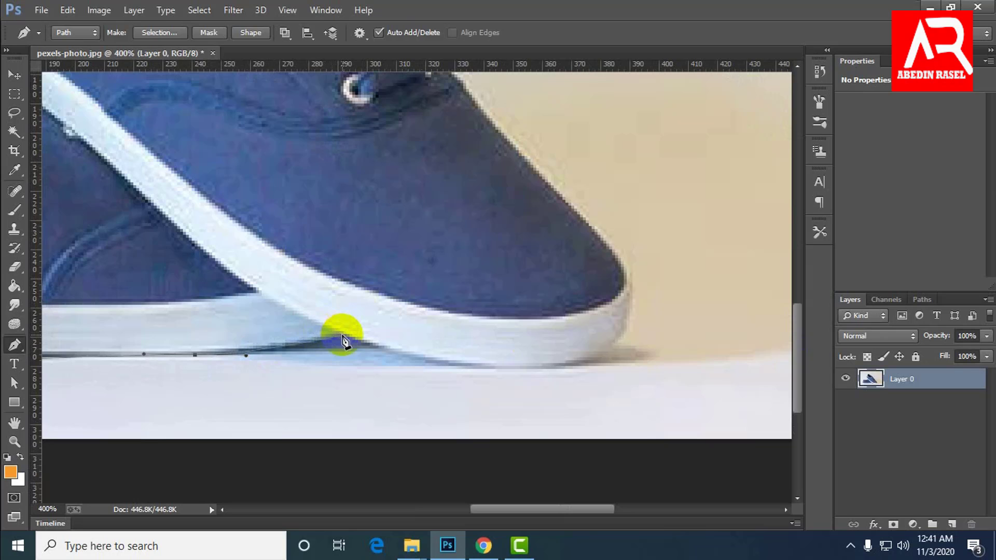
Curve the path under the front shoe's sole and around its toe to the top edge of the rubber
drag(464, 366, 504, 372)
drag(573, 337, 400, 367)
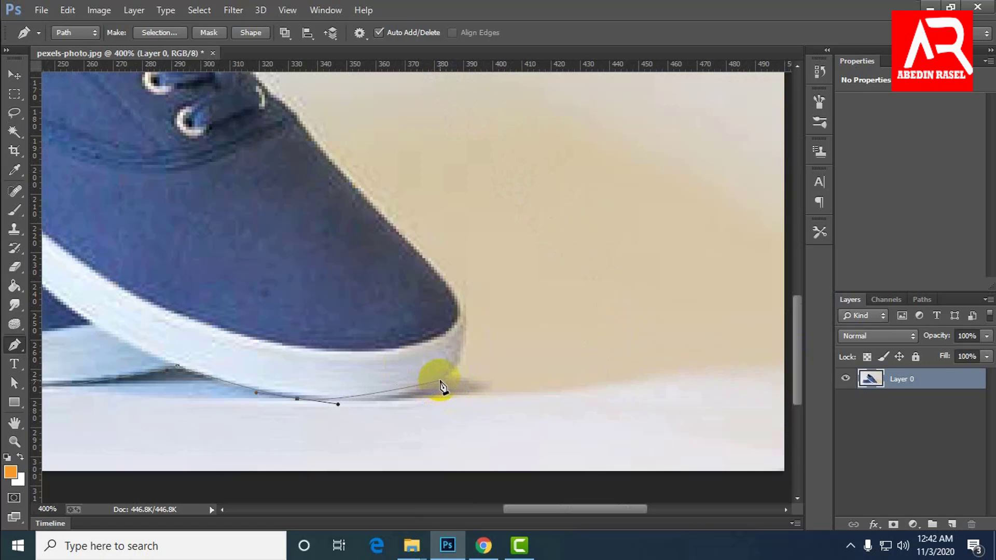
drag(455, 369, 474, 363)
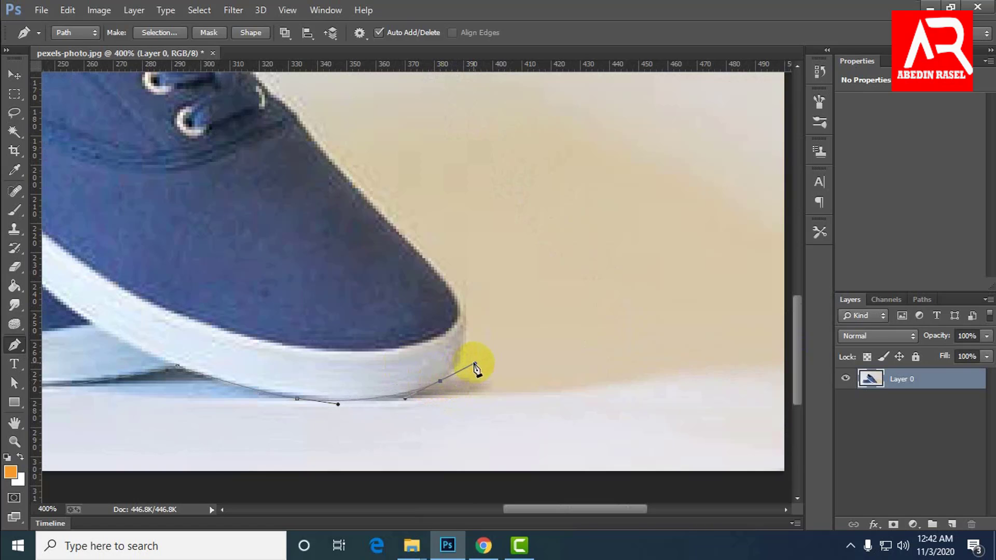
click(463, 310)
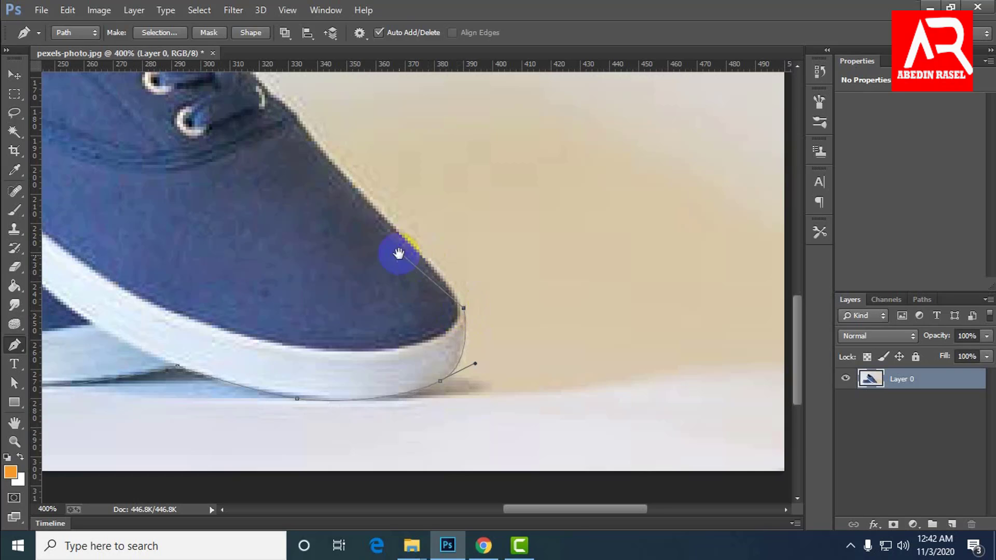
Extend the path from the toe up the front shoe's sloping canvas edge to just below the laces
drag(400, 251, 473, 367)
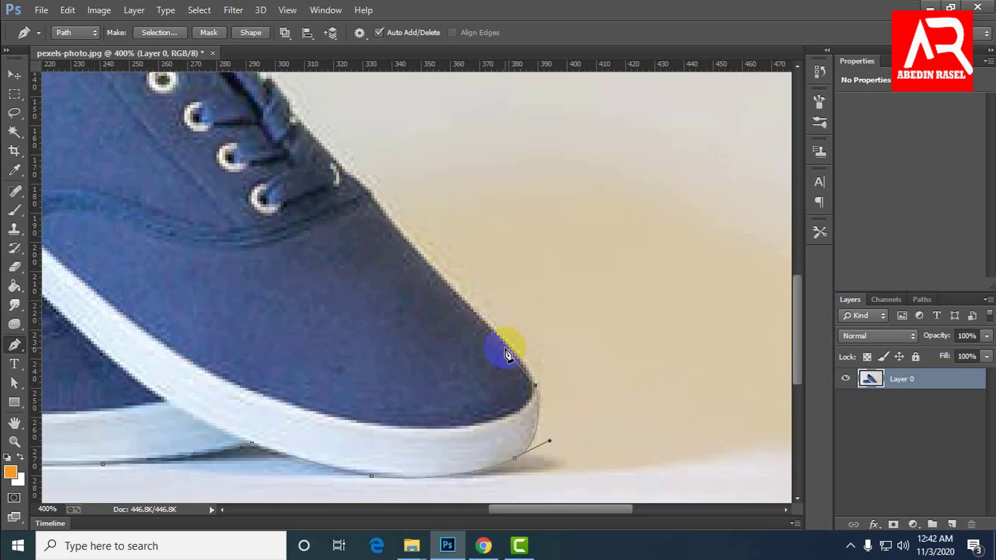
click(486, 323)
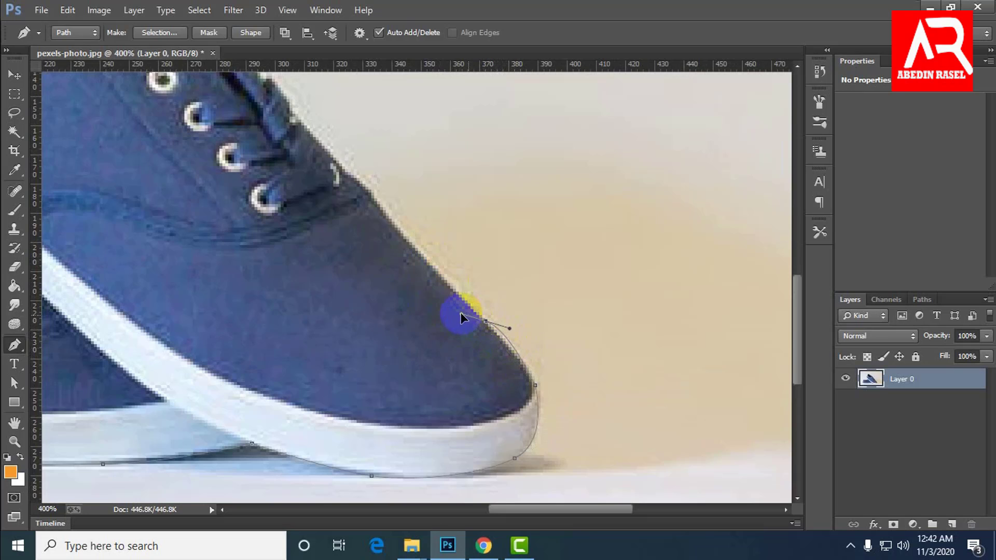
click(445, 285)
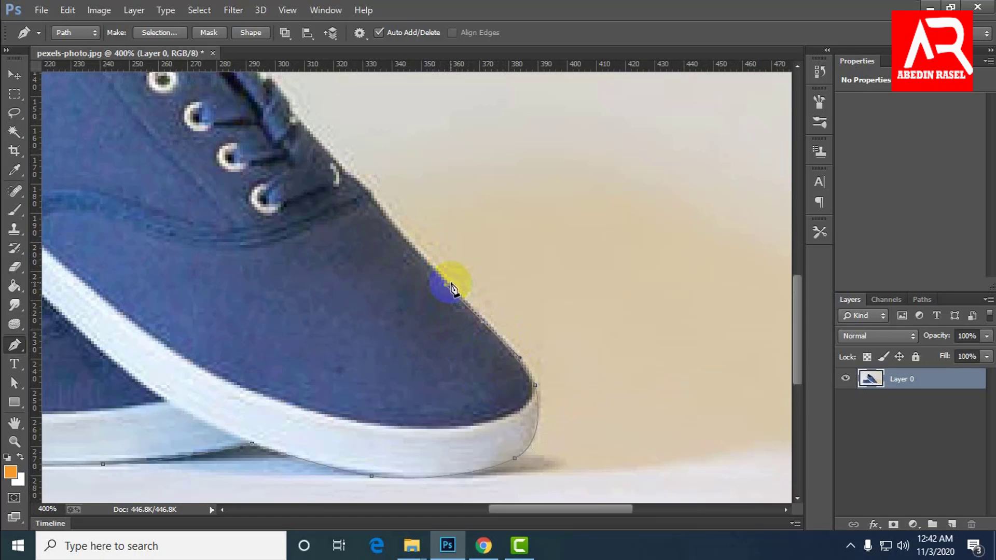
click(369, 199)
Trace the path along the outer edge of the lace area, past the knot to the base of the tongue
scroll(484, 422, up, 5)
scroll(484, 422, left, 3)
click(490, 403)
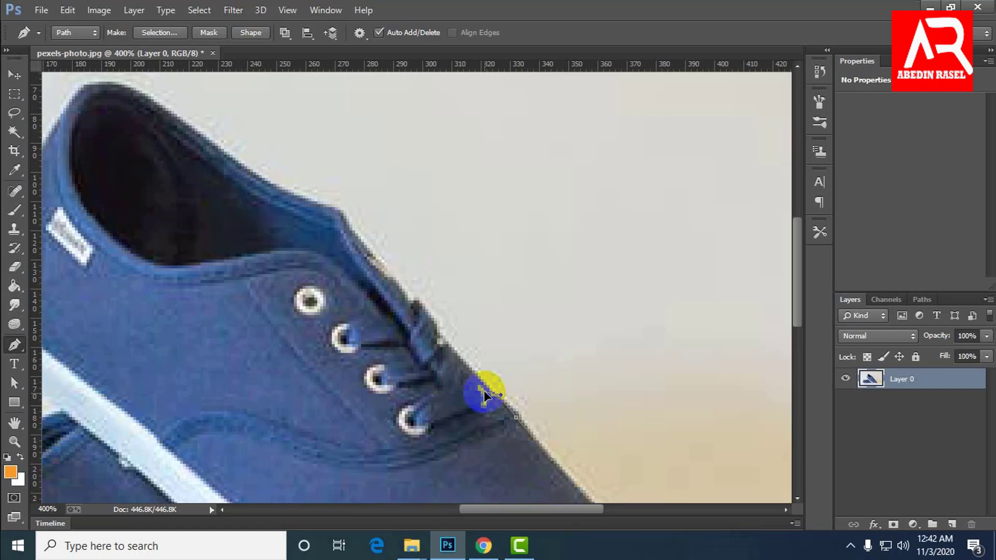
click(467, 364)
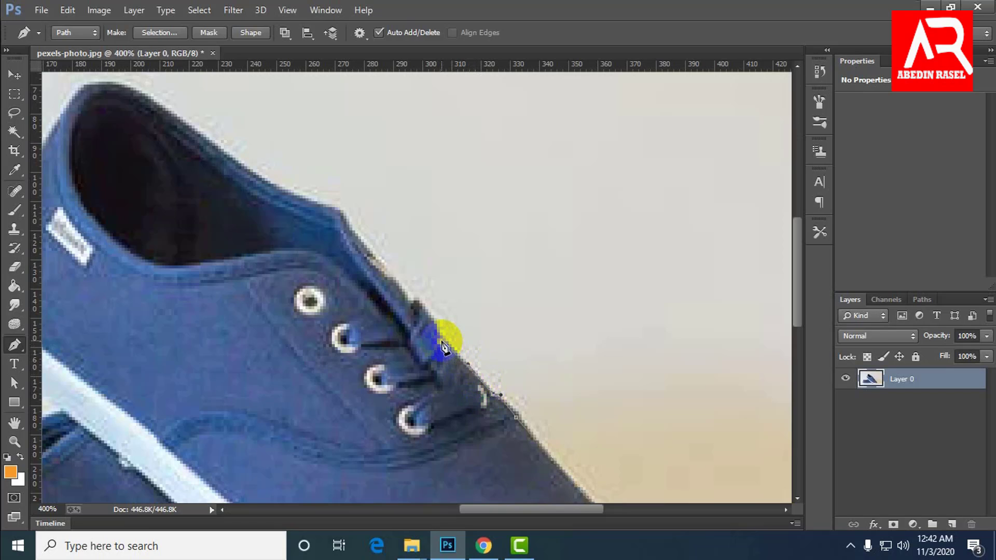
drag(443, 337, 526, 455)
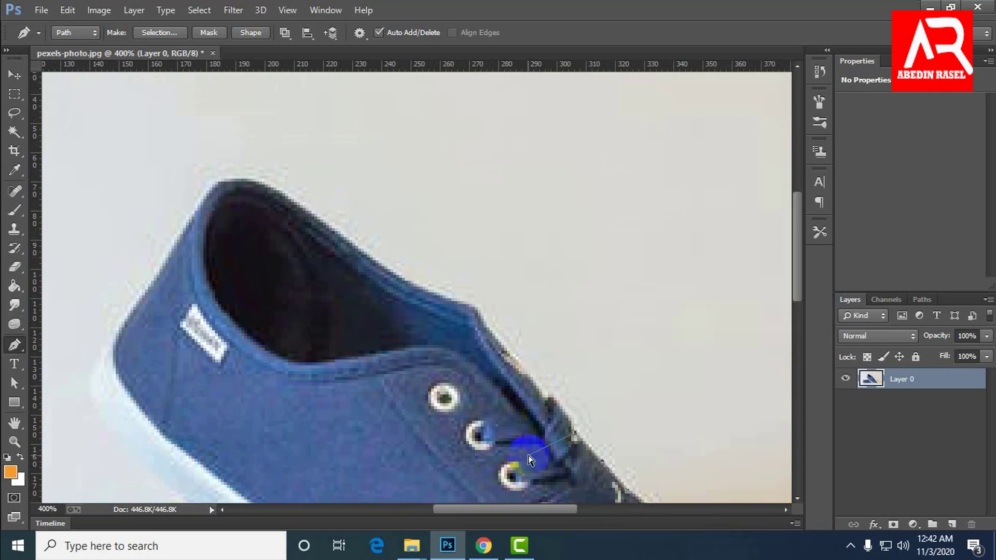
scroll(528, 441, up, 1)
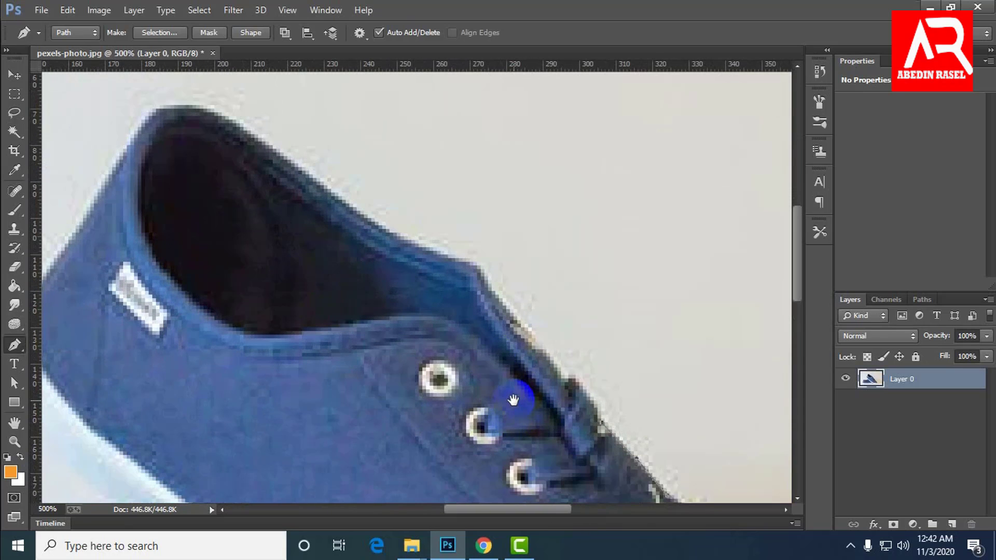
mouse_move(568, 378)
mouse_down()
mouse_move(553, 383)
mouse_move(551, 374)
mouse_up()
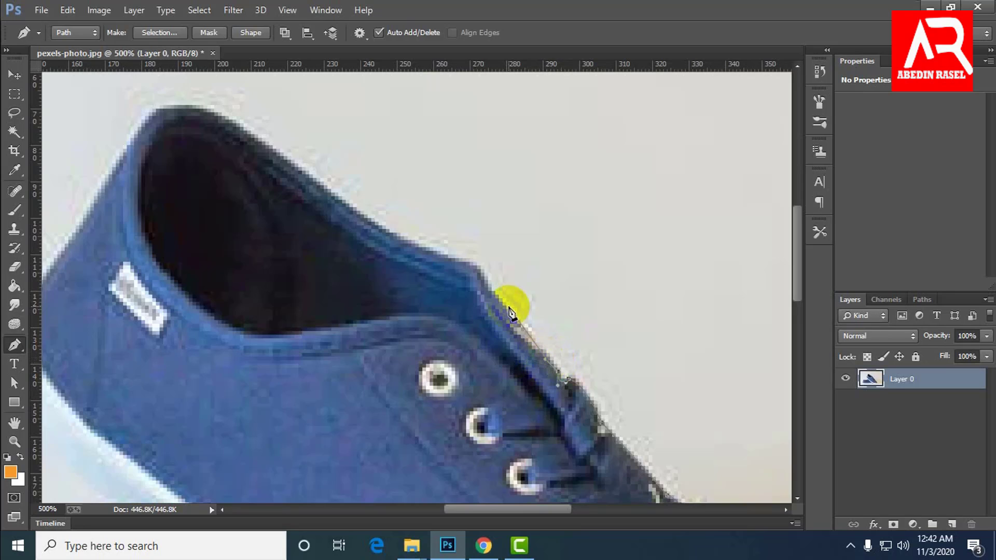
Add closely spaced anchors up the outer edge of the front shoe's tongue and around its top corner
click(528, 359)
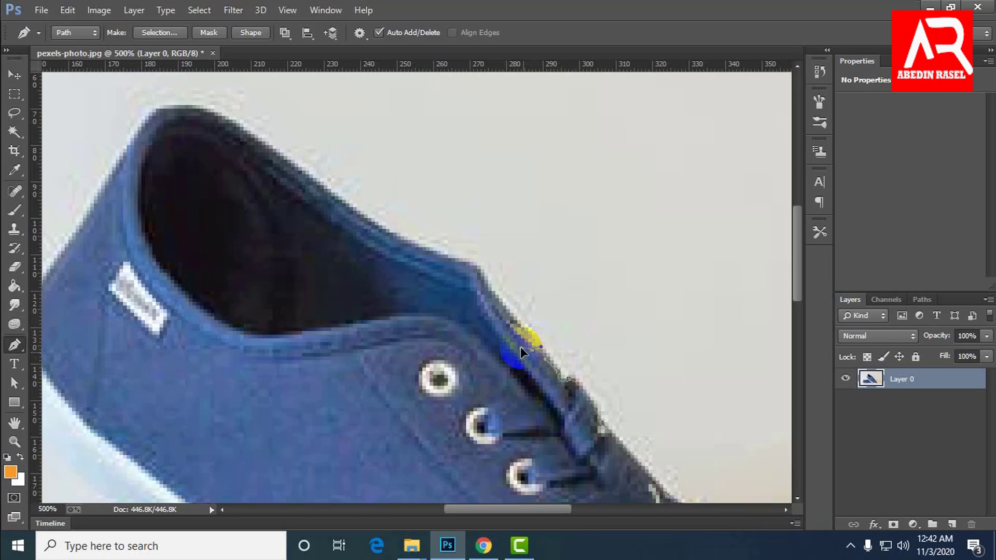
click(527, 329)
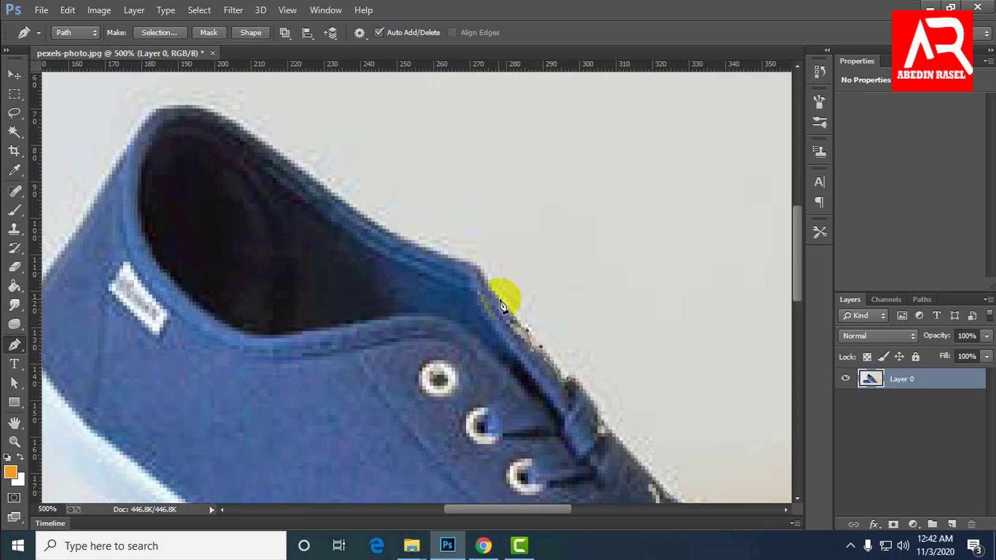
click(489, 289)
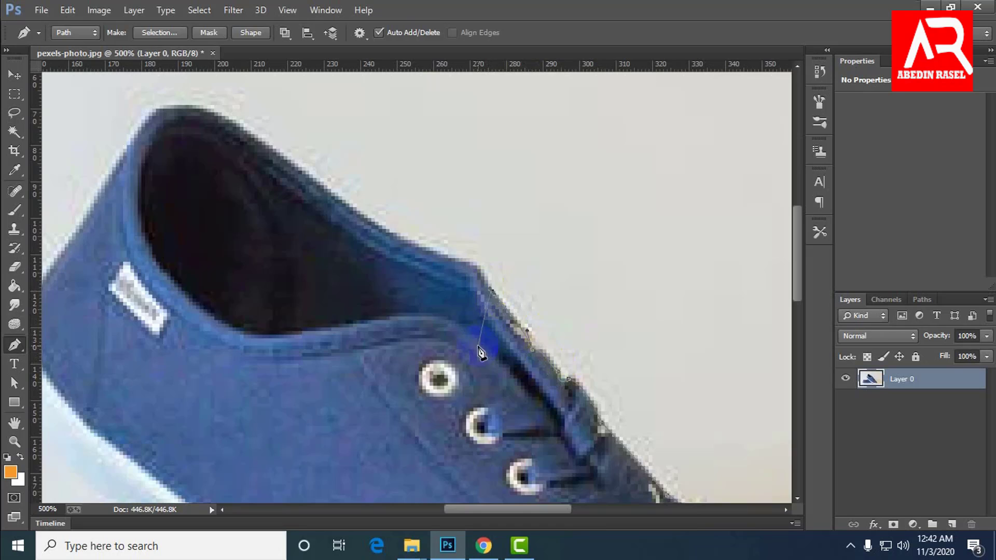
drag(483, 361, 633, 522)
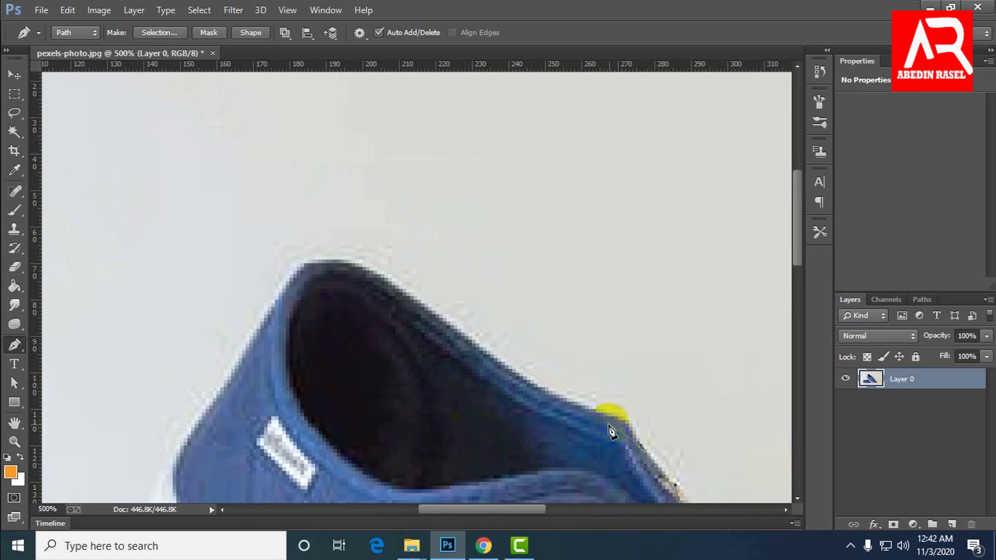
drag(627, 422, 624, 410)
drag(612, 419, 612, 416)
Carry the path along the front shoe's collar edge and curve it over the peak of the heel
click(573, 407)
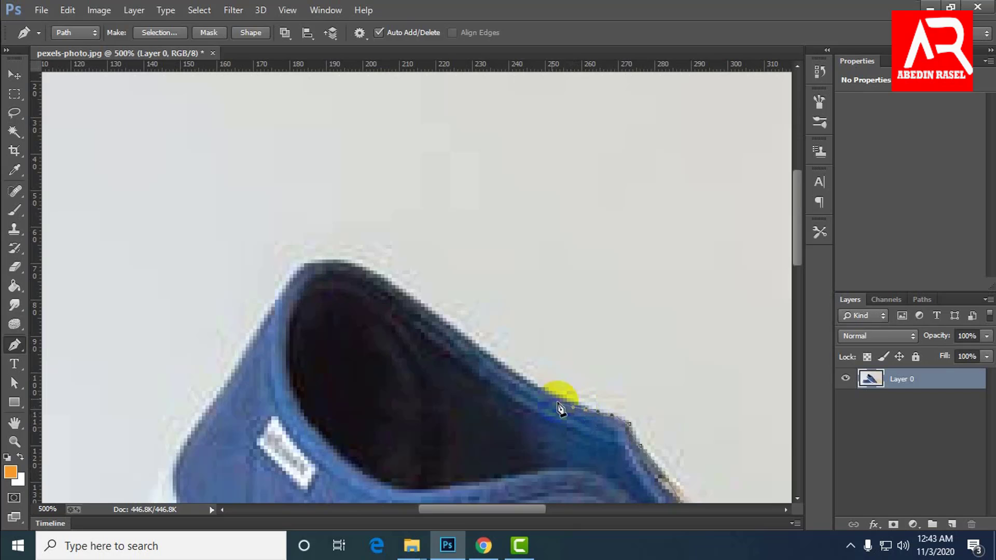
click(495, 363)
drag(495, 363, 462, 337)
key(space)
drag(467, 423, 533, 502)
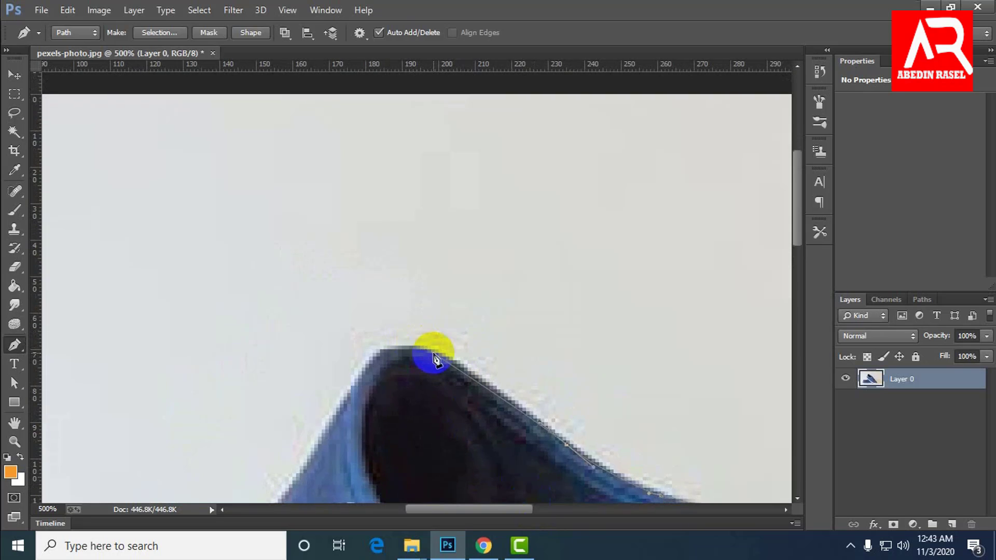
drag(449, 357, 416, 342)
click(375, 357)
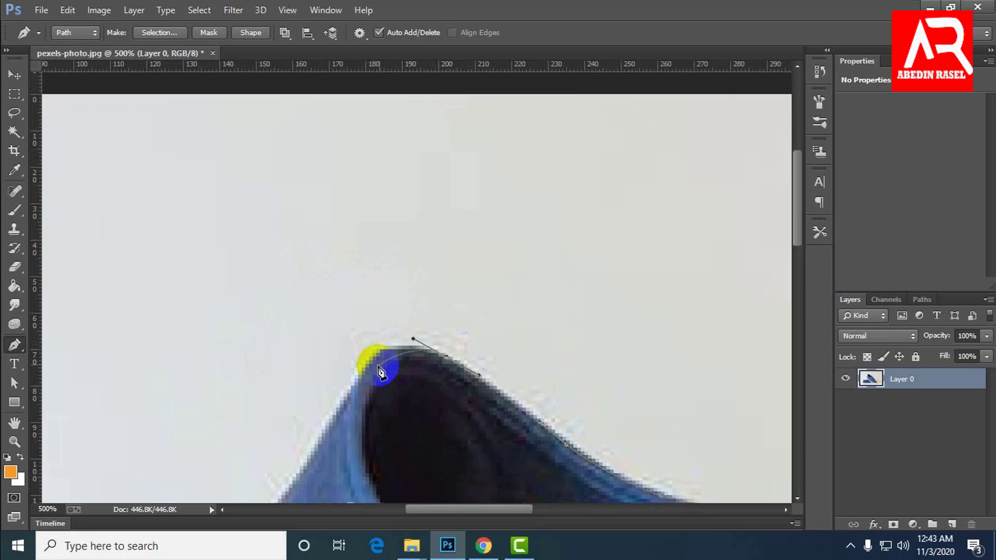
drag(373, 359, 467, 276)
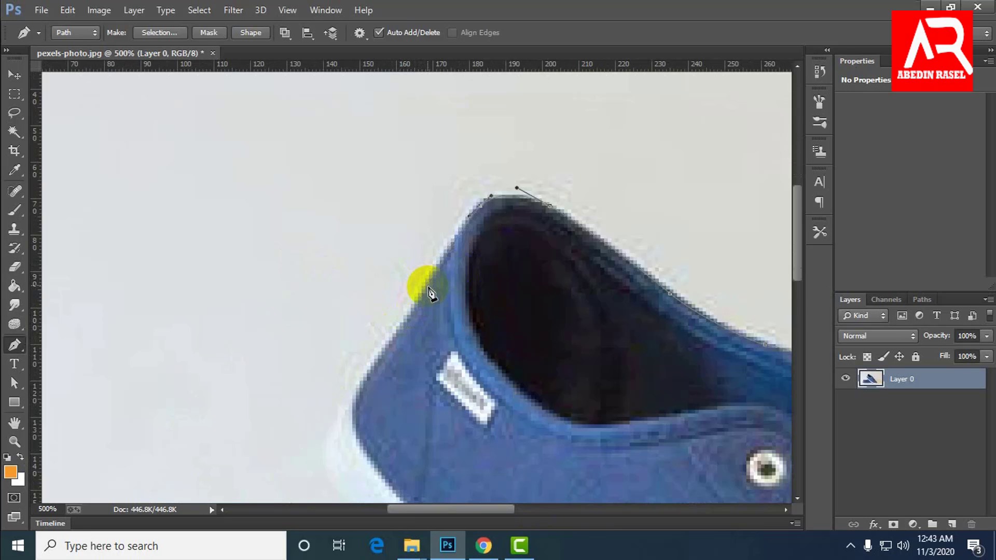
Trace the path down the back edge of the front shoe's heel to where the canvas meets the white sole
drag(428, 290, 418, 303)
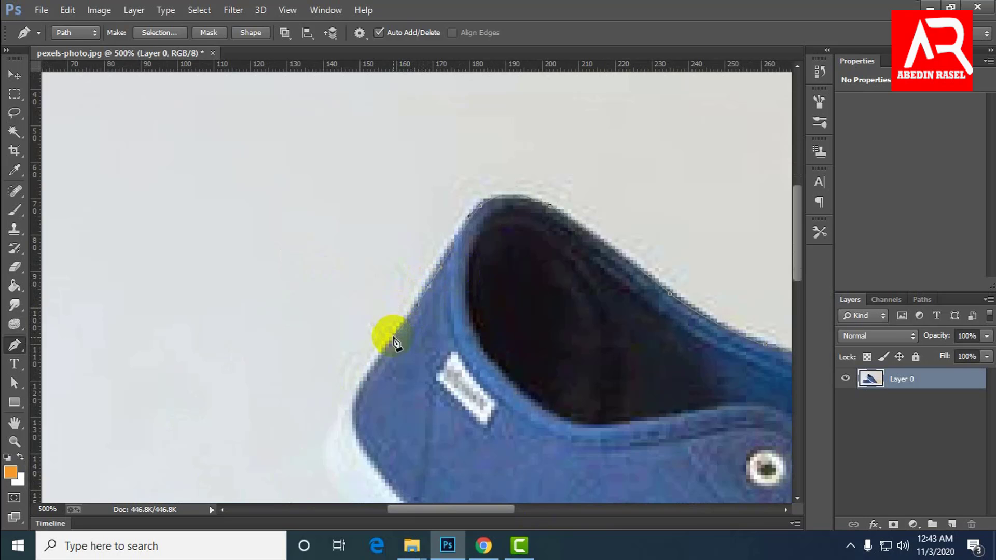
drag(368, 371, 351, 396)
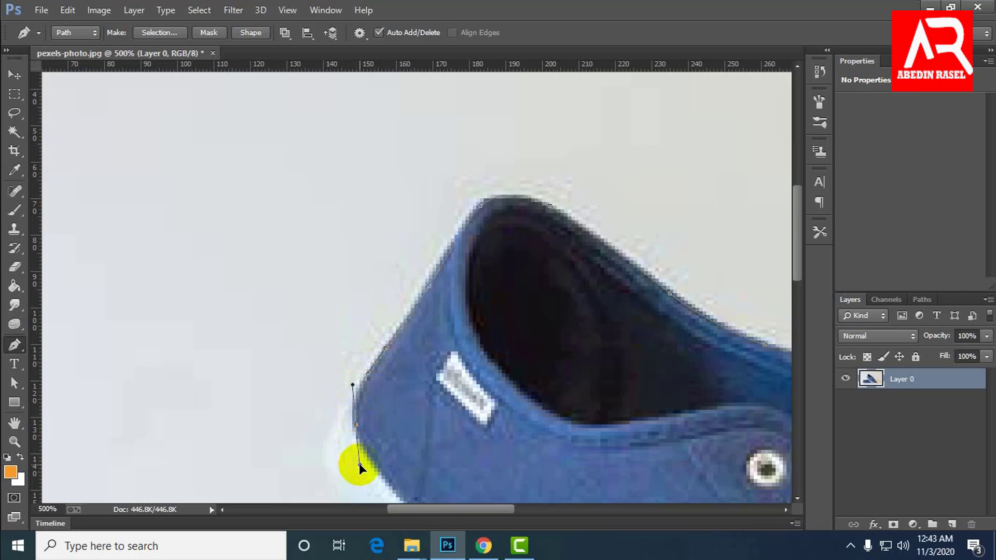
drag(359, 463, 358, 466)
Try to extend the path from the heel along the seam between the canvas and the white sole, bending its curve handle
scroll(344, 467, down, 3)
scroll(345, 467, right, 2)
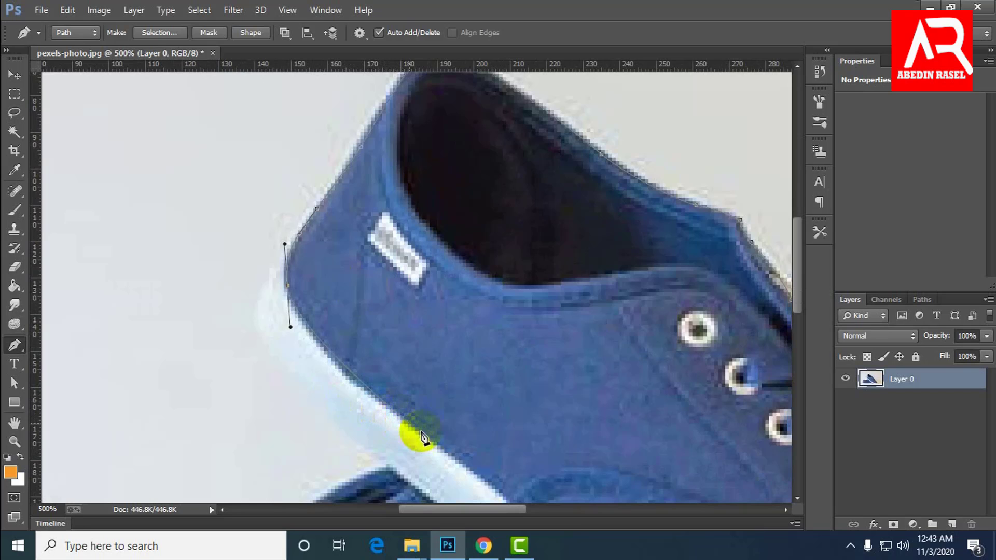
drag(407, 424, 443, 454)
drag(567, 402, 474, 328)
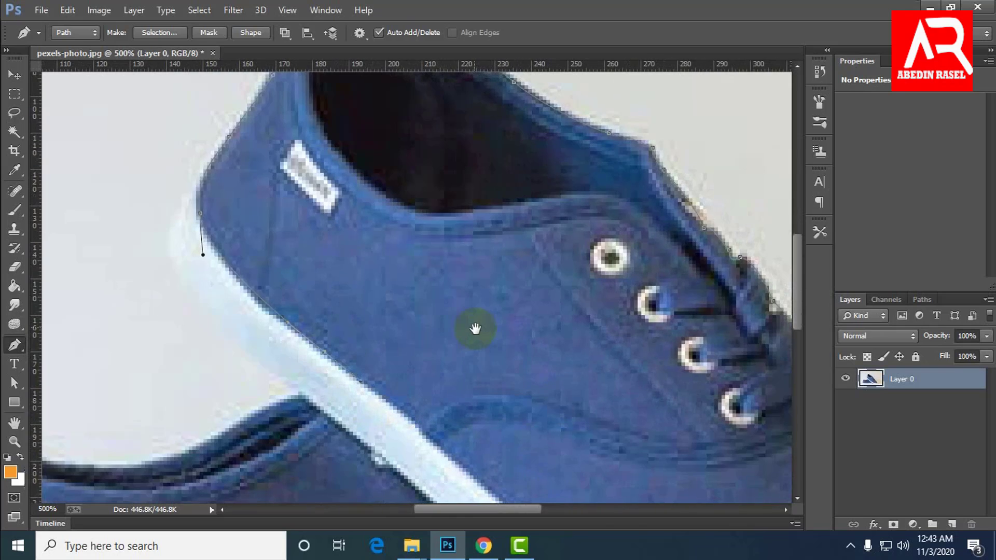
key(h)
drag(360, 356, 334, 335)
drag(207, 263, 203, 291)
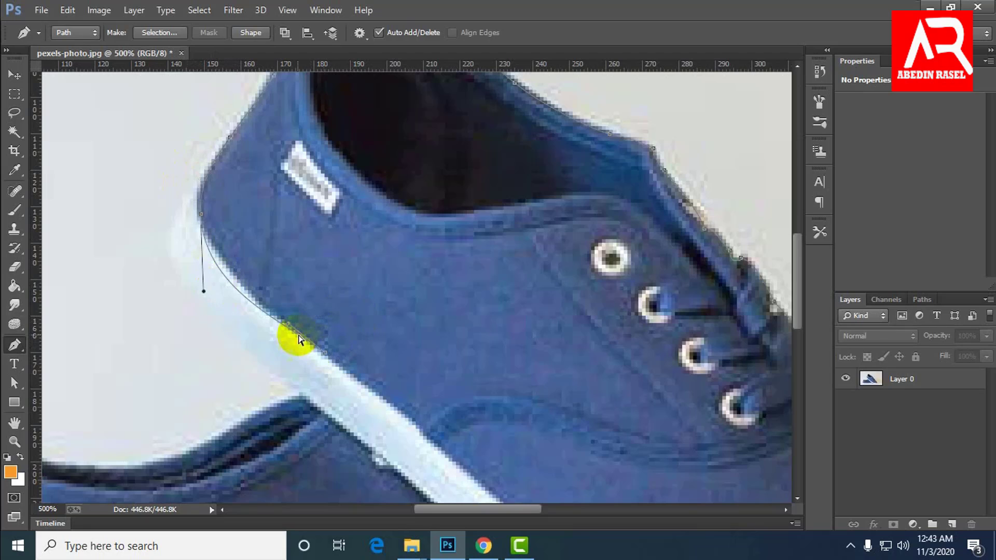
Delete the misplaced seam segment together with the path, and restore and select the Work Path
drag(303, 321, 216, 278)
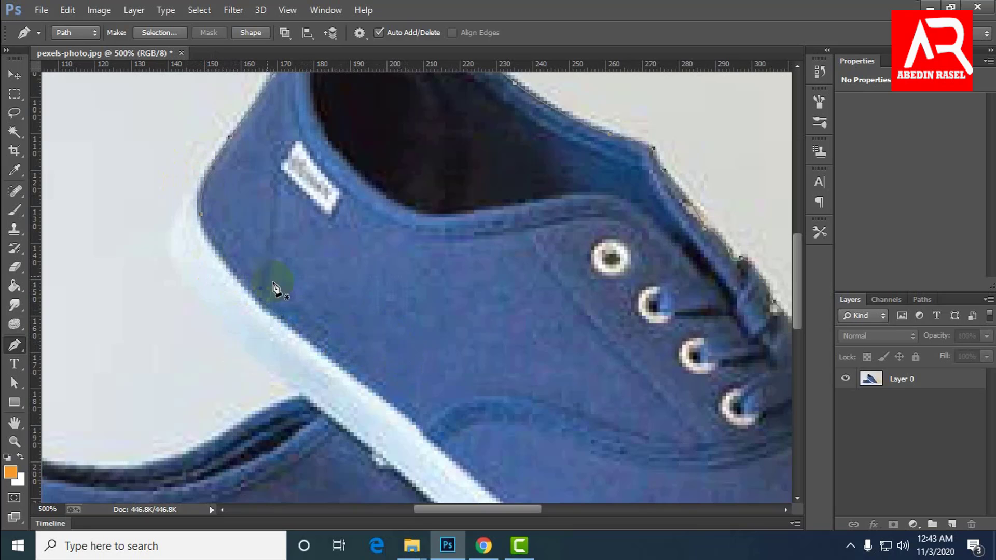
key(Delete)
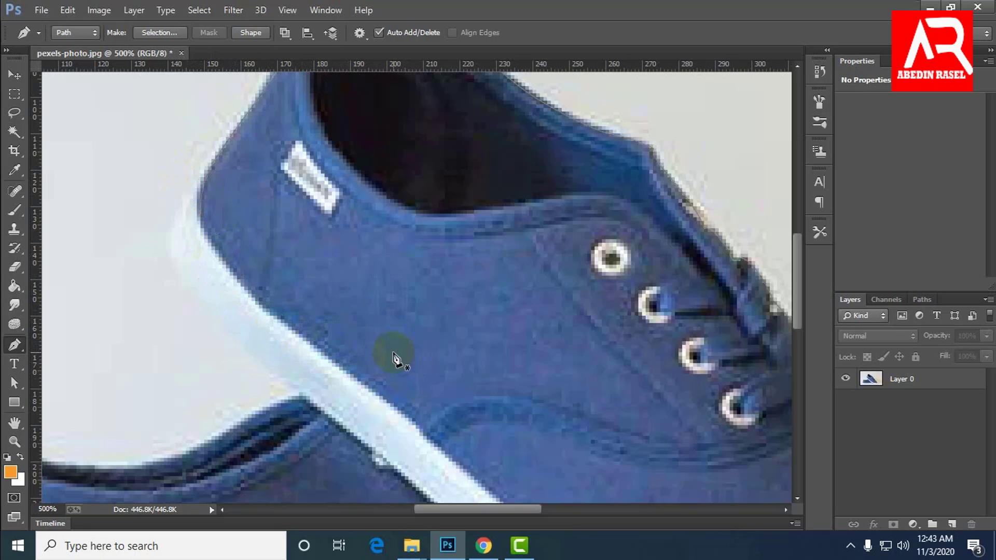
key(Delete)
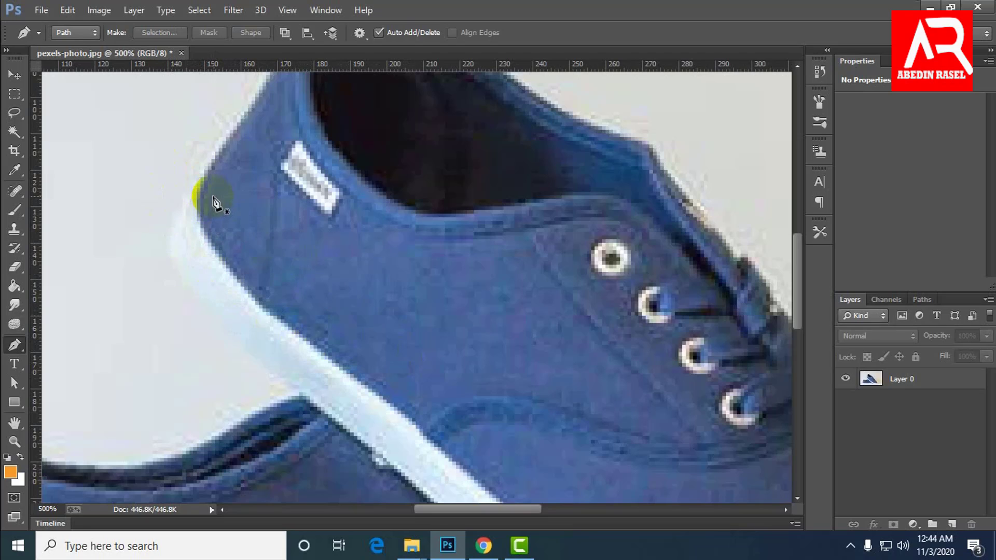
click(922, 300)
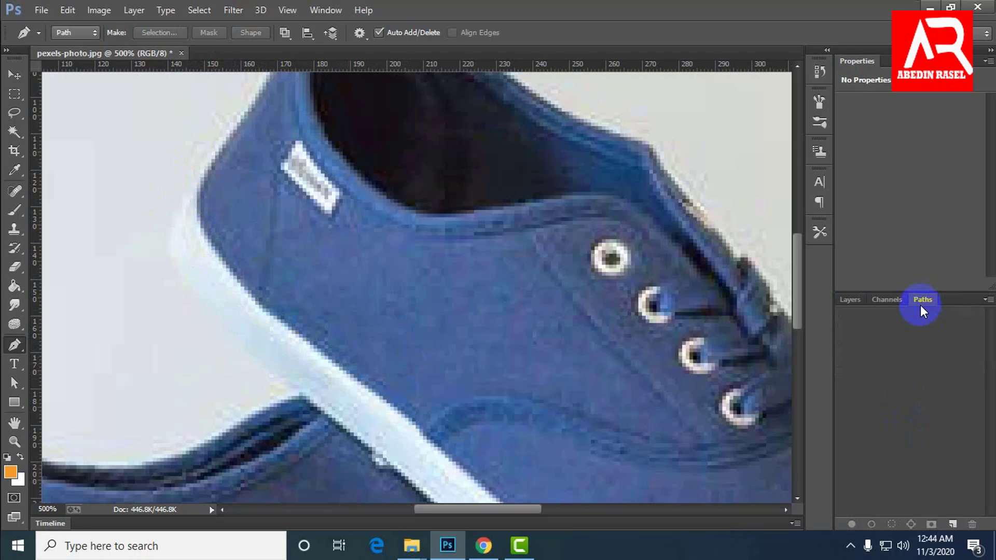
click(909, 325)
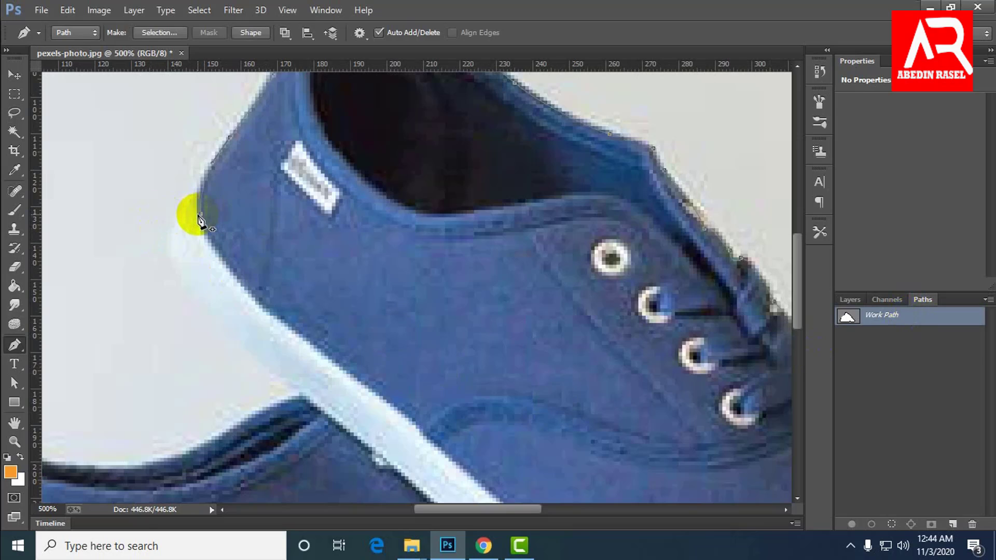
Resume the path at the lowest heel anchor and adjust its direction handle to follow the canvas-sole seam
drag(201, 214, 203, 291)
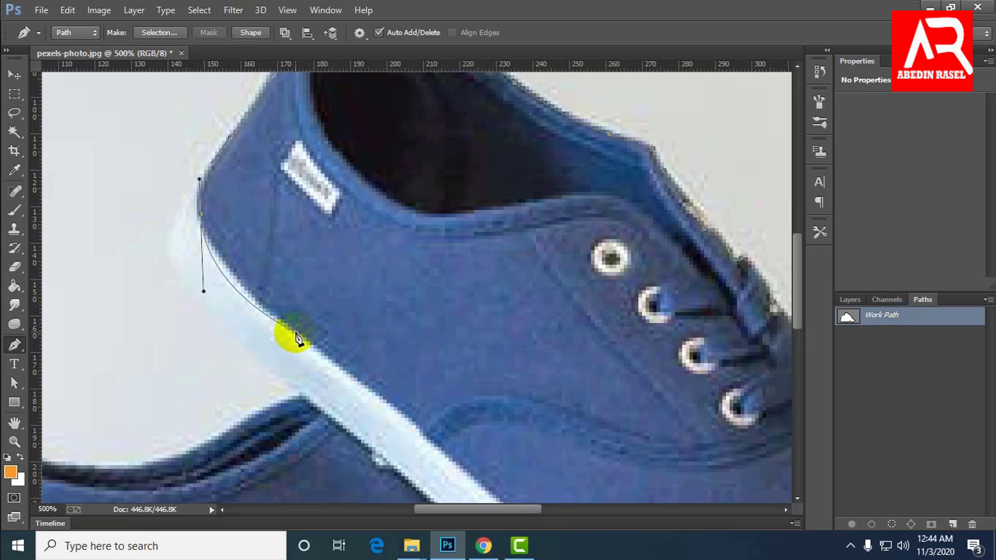
click(203, 300)
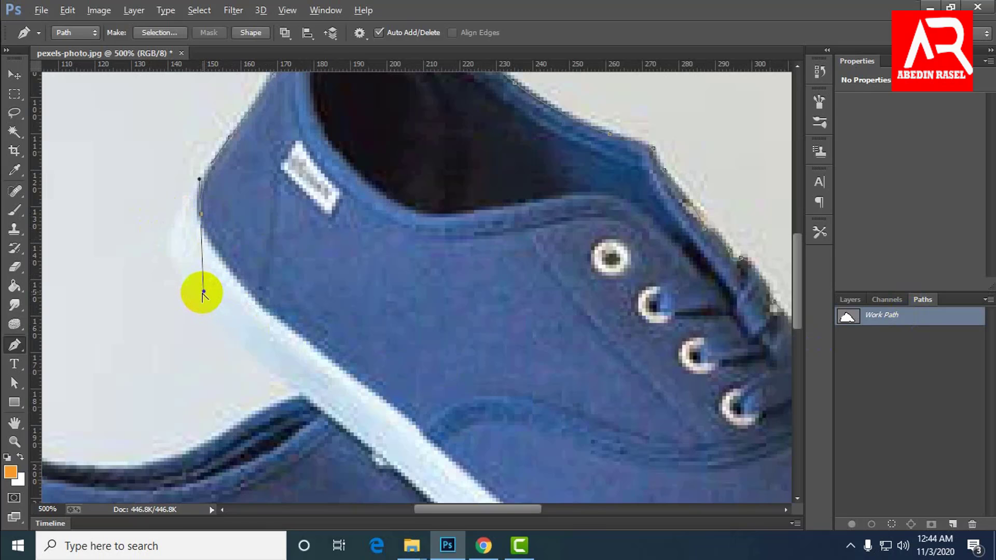
click(211, 255)
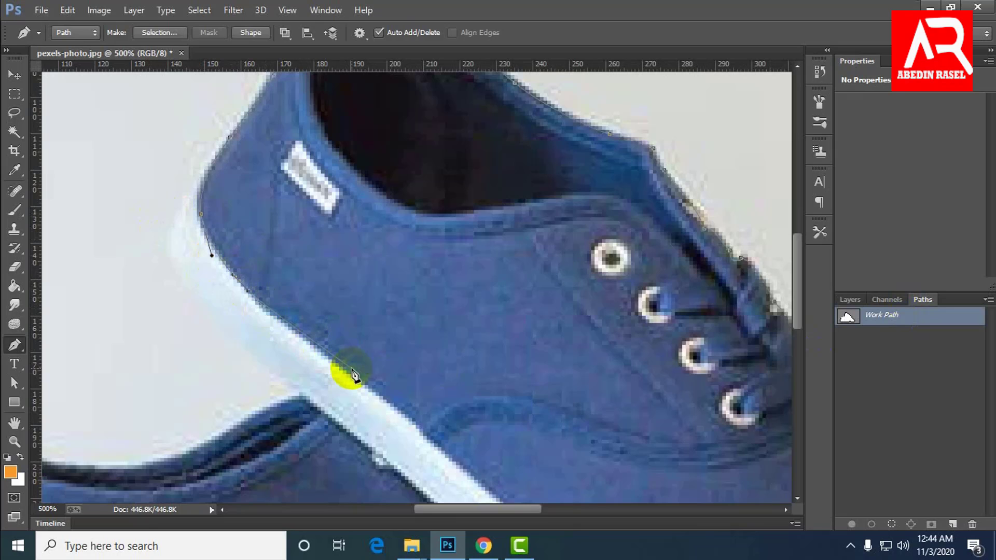
Add anchors along the front shoe's canvas-sole seam to just past the start of the curved stitching
drag(347, 372, 281, 312)
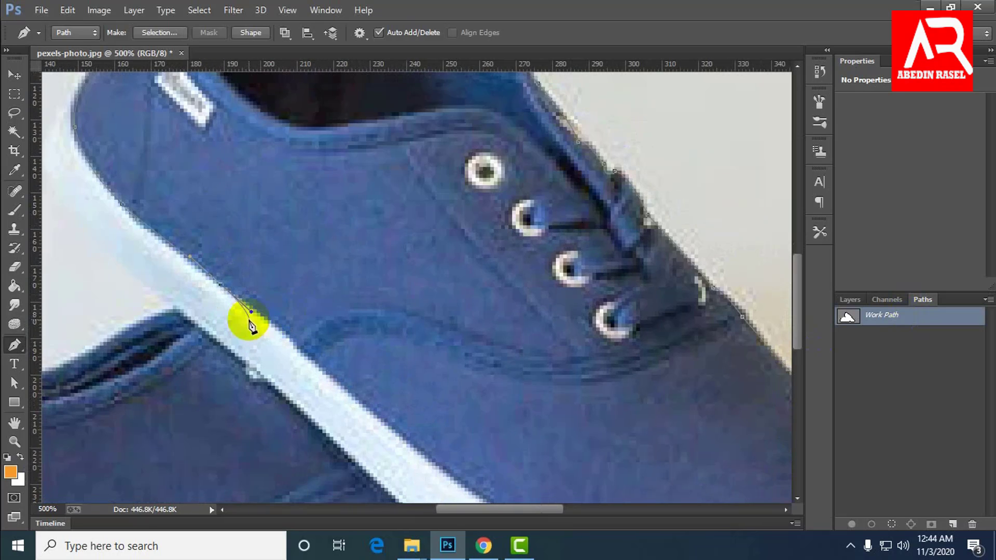
click(256, 312)
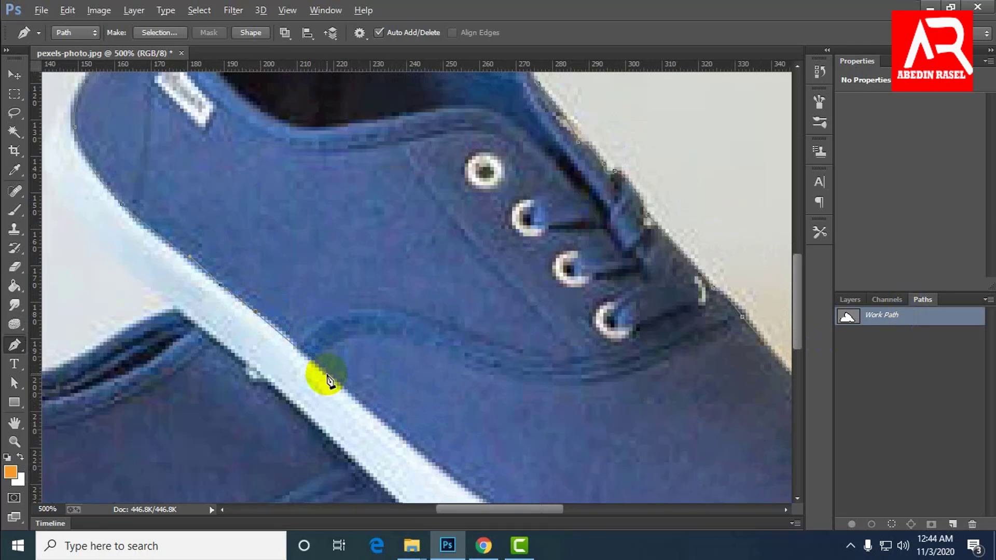
click(344, 389)
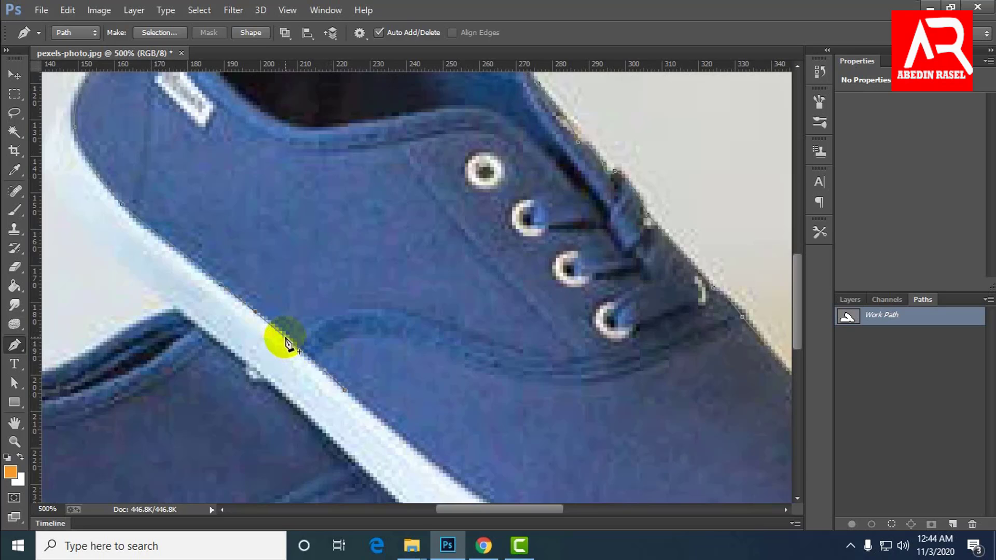
click(285, 337)
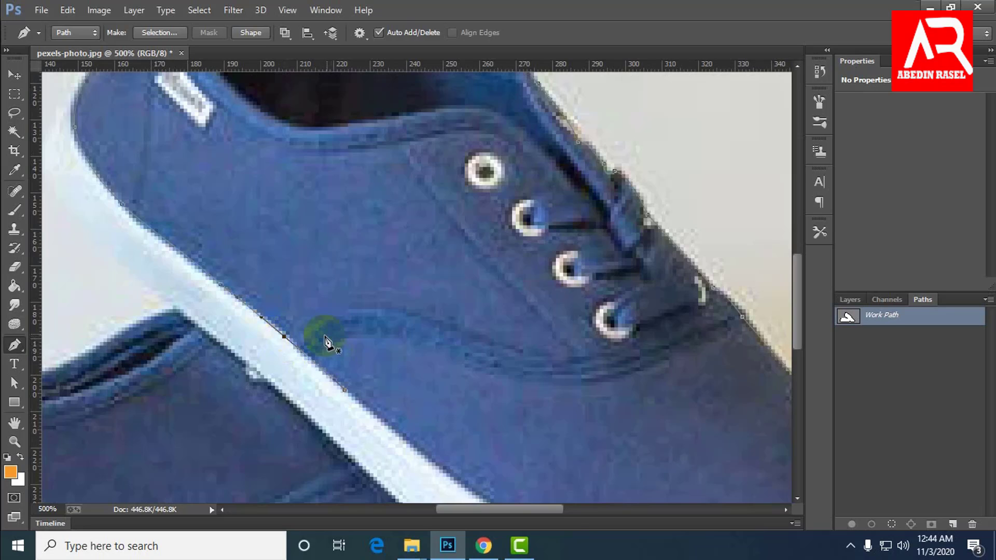
click(311, 358)
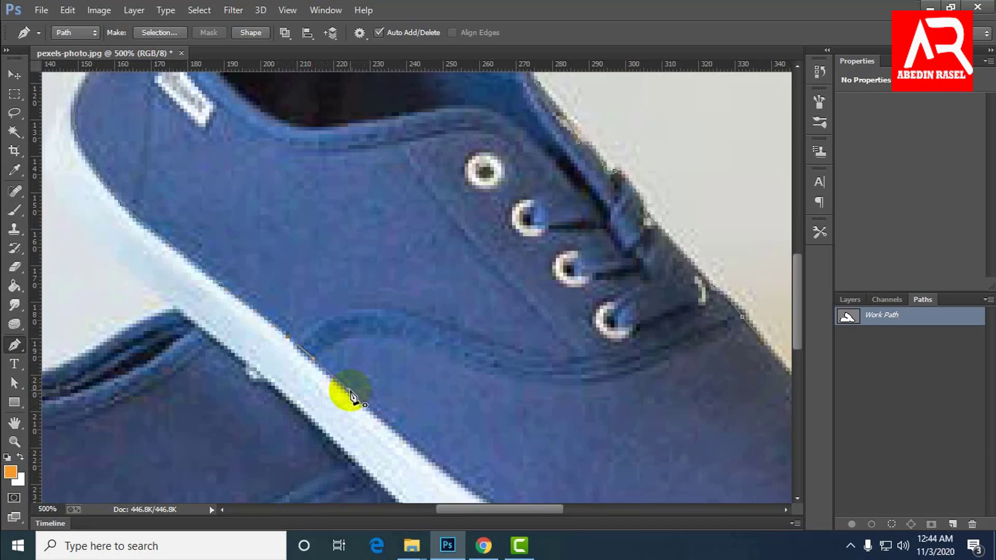
Carry the path farther along the upper edge of the front shoe's white sole toward the toe
drag(472, 453, 373, 329)
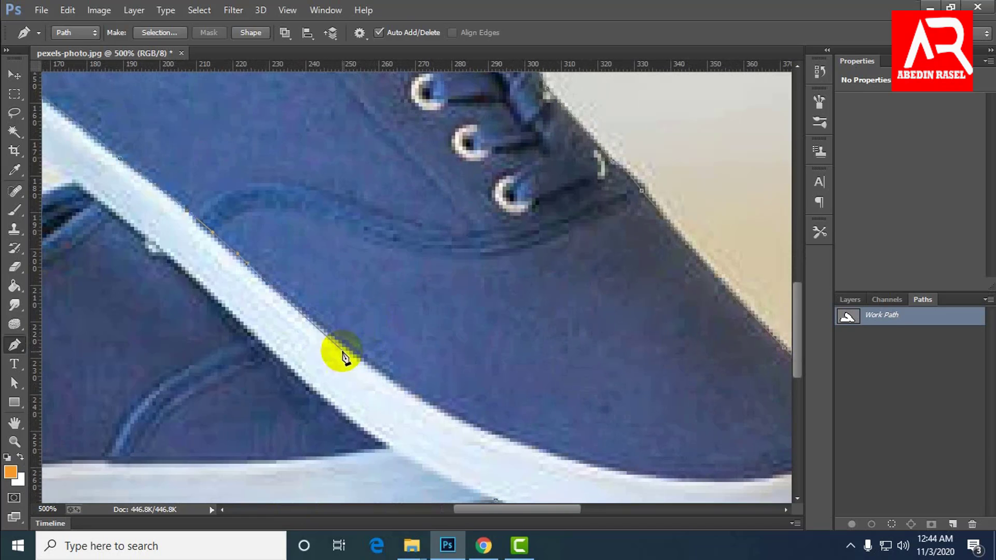
click(402, 391)
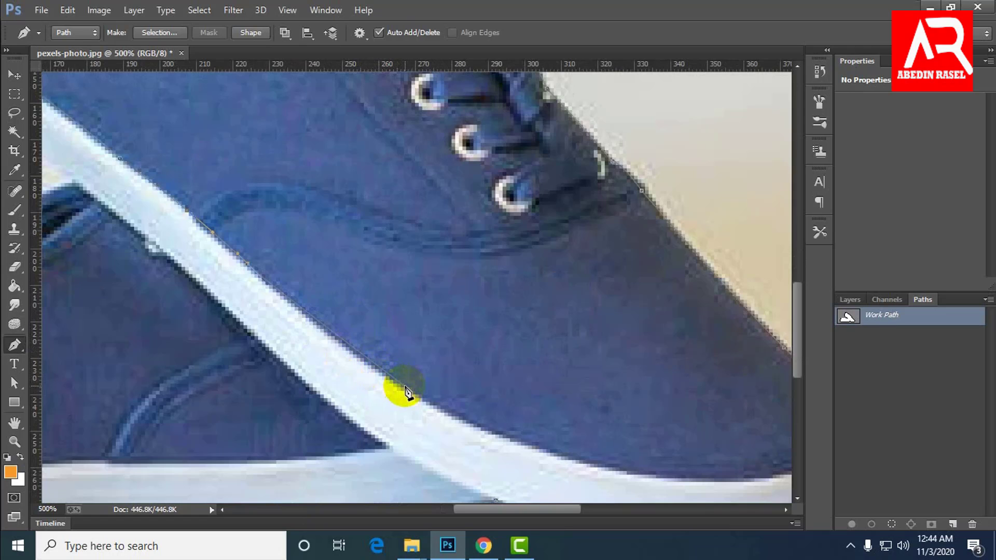
drag(411, 395, 458, 418)
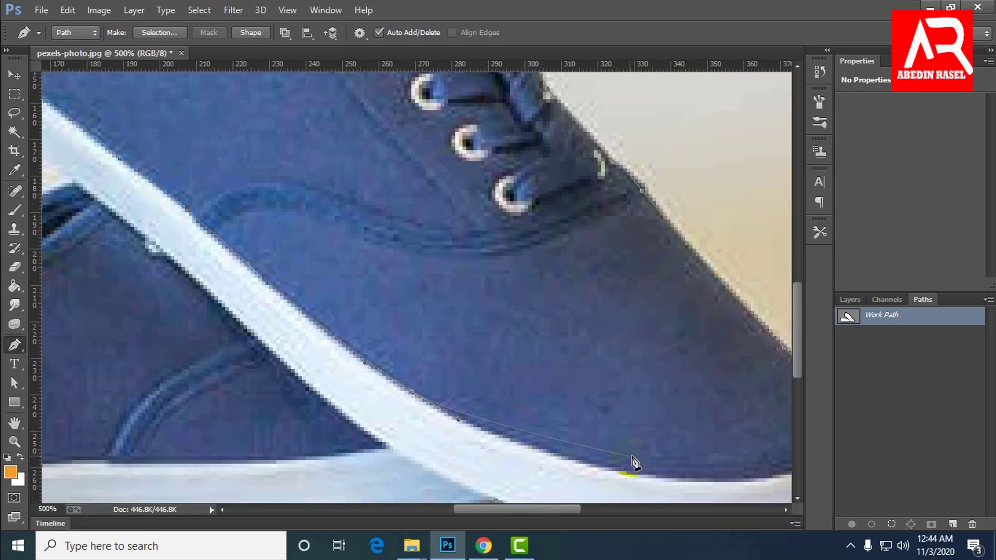
drag(493, 367, 384, 415)
click(384, 415)
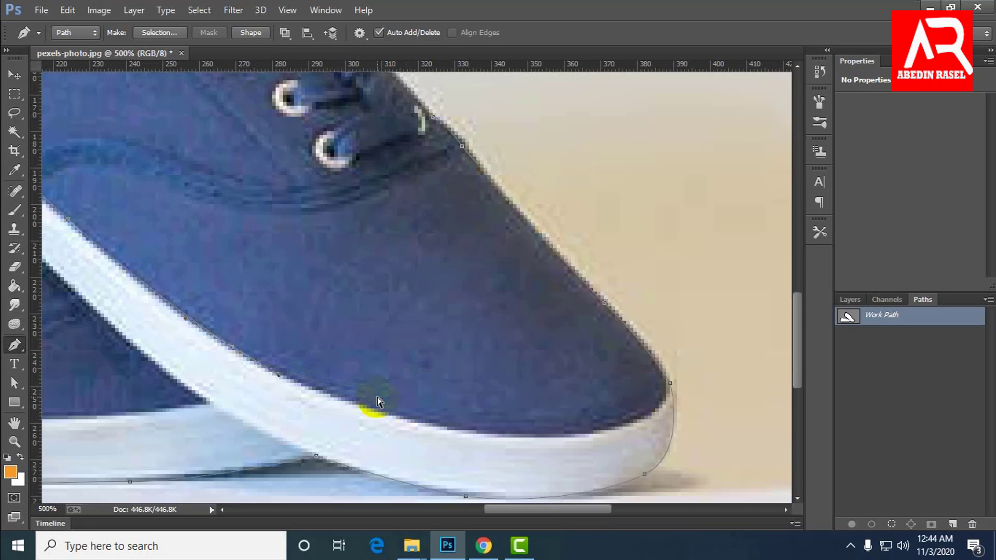
Select the anchors along the middle of the front shoe's canvas-sole seam and delete them from the path
key(ctrl+minus)
key(ctrl+minus)
key(ctrl+minus)
key(ctrl+minus)
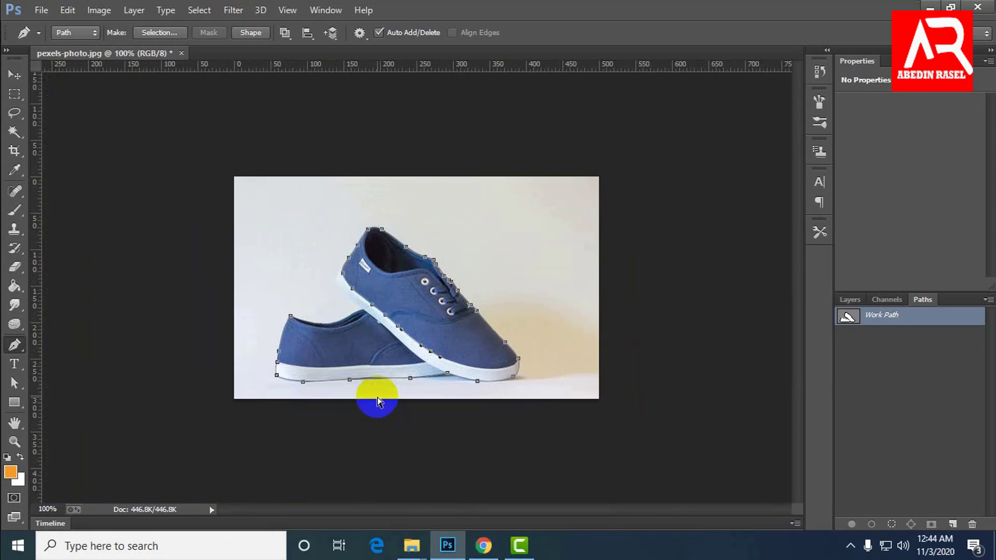
key(ctrl+plus)
key(ctrl+plus)
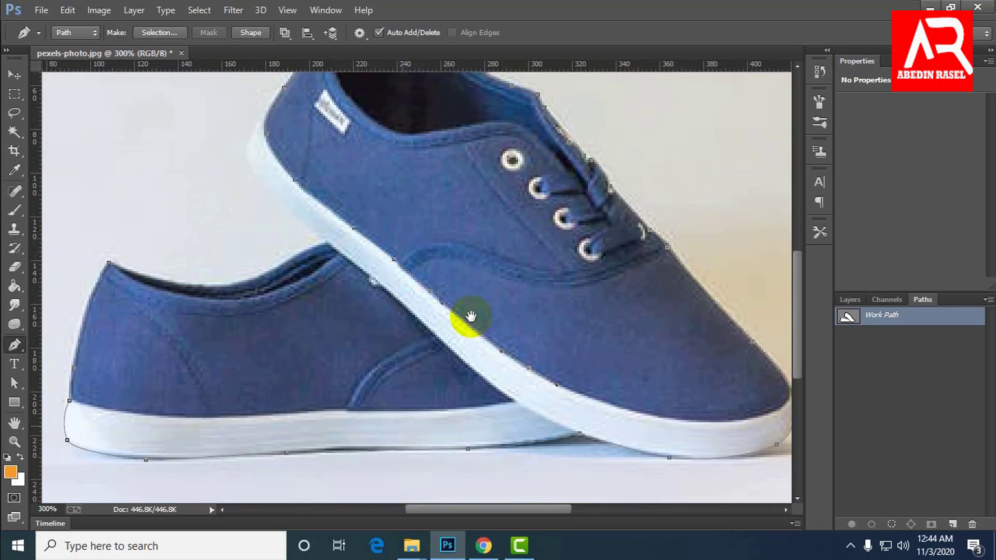
drag(471, 316, 418, 259)
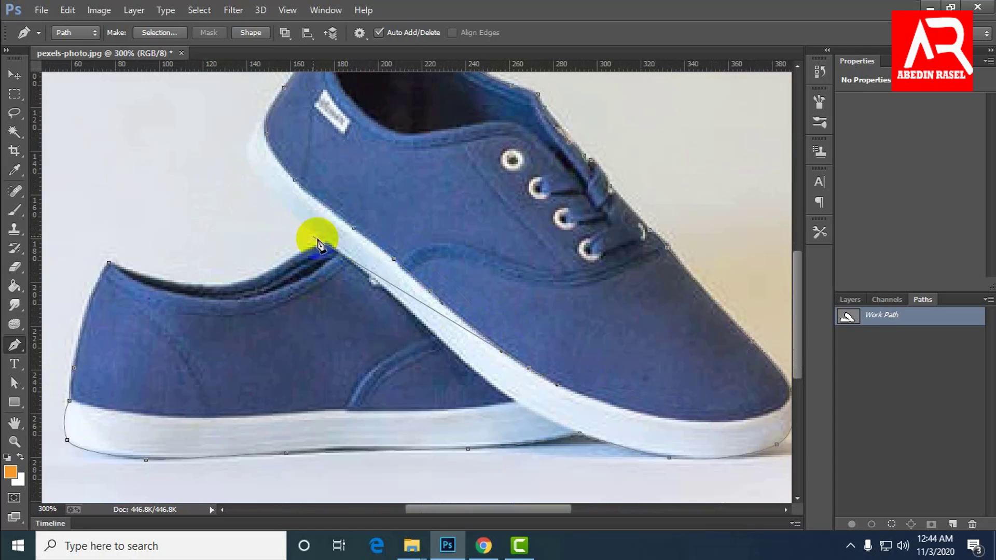
drag(305, 210, 353, 230)
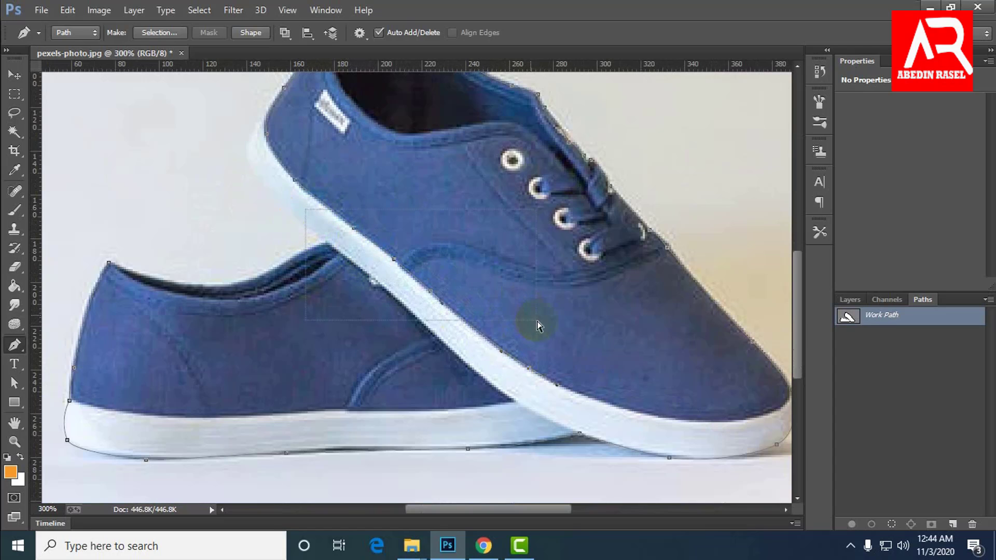
drag(618, 386, 621, 388)
key(Delete)
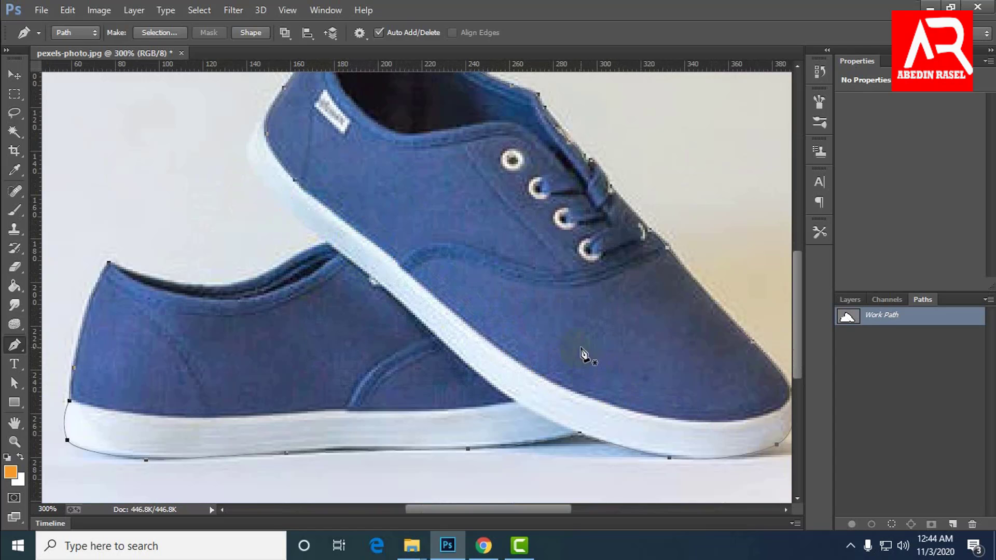
Select and remove the remaining anchors where the heel's canvas meets the white sole
key(ctrl+plus)
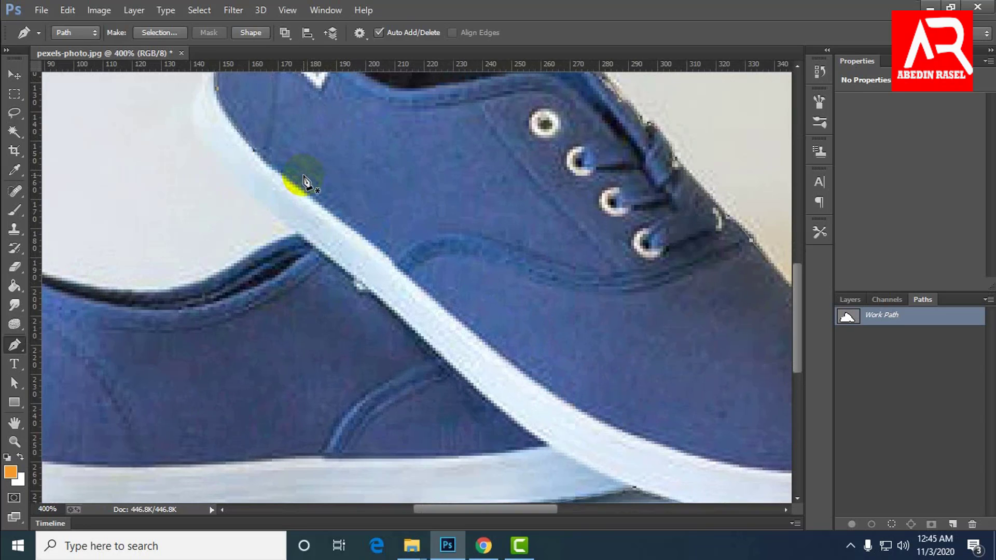
drag(306, 180, 431, 280)
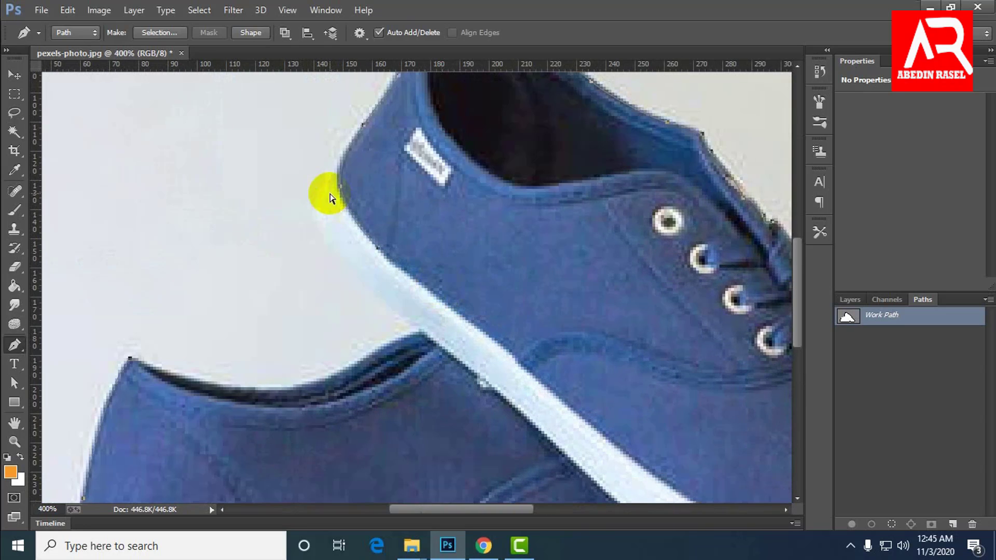
drag(293, 165, 398, 208)
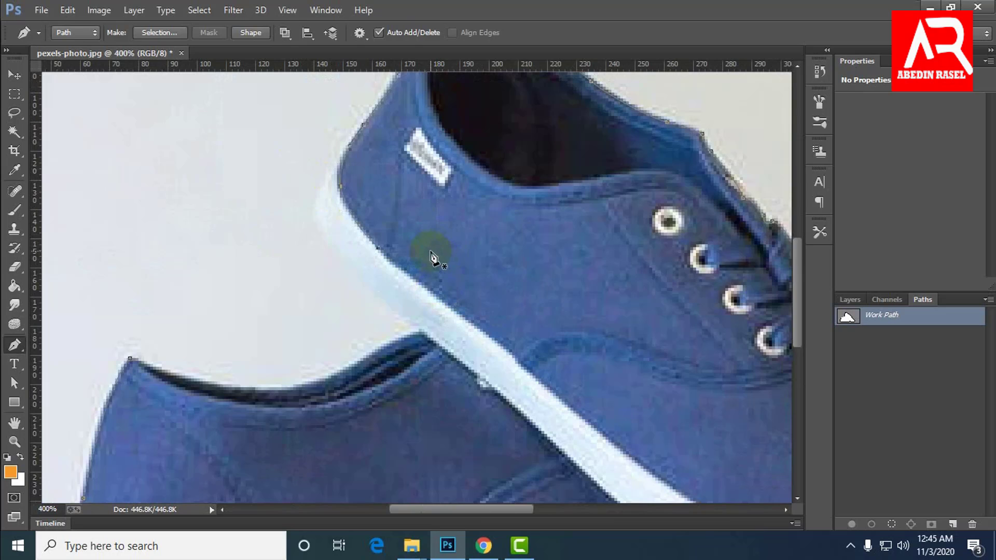
Resume the path at the heel's back edge and trace around the outside of the white sole to the rear shoe's collar
click(363, 126)
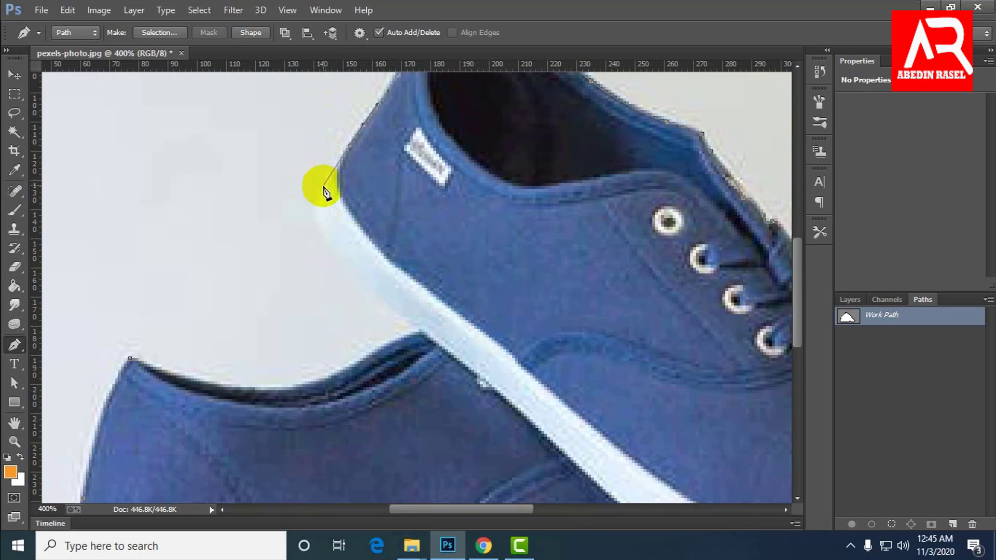
drag(319, 197, 314, 215)
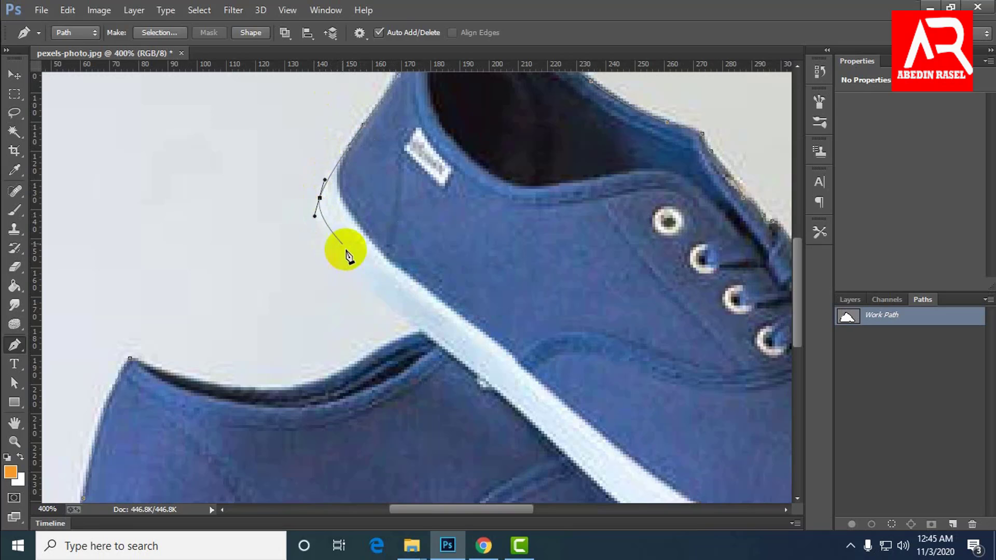
drag(337, 258, 357, 282)
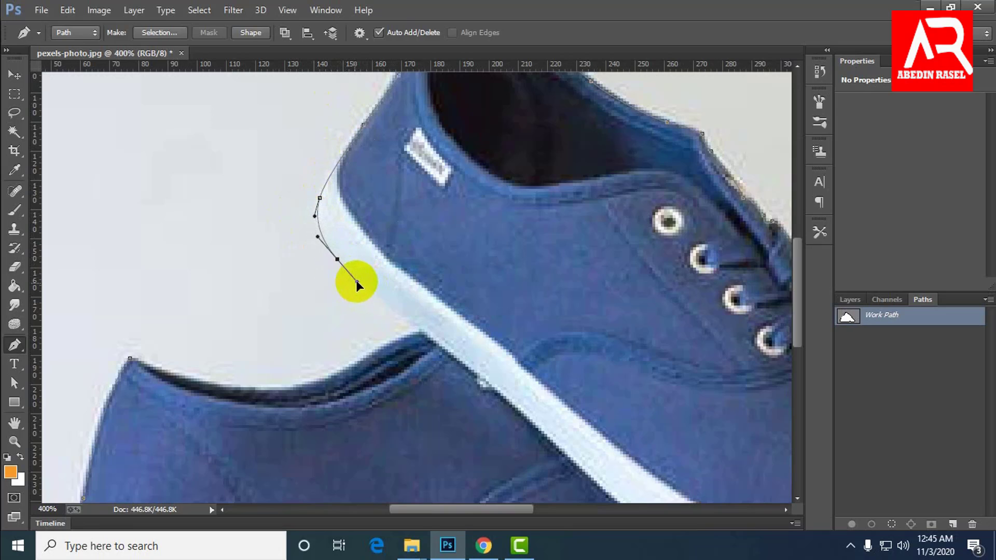
click(413, 323)
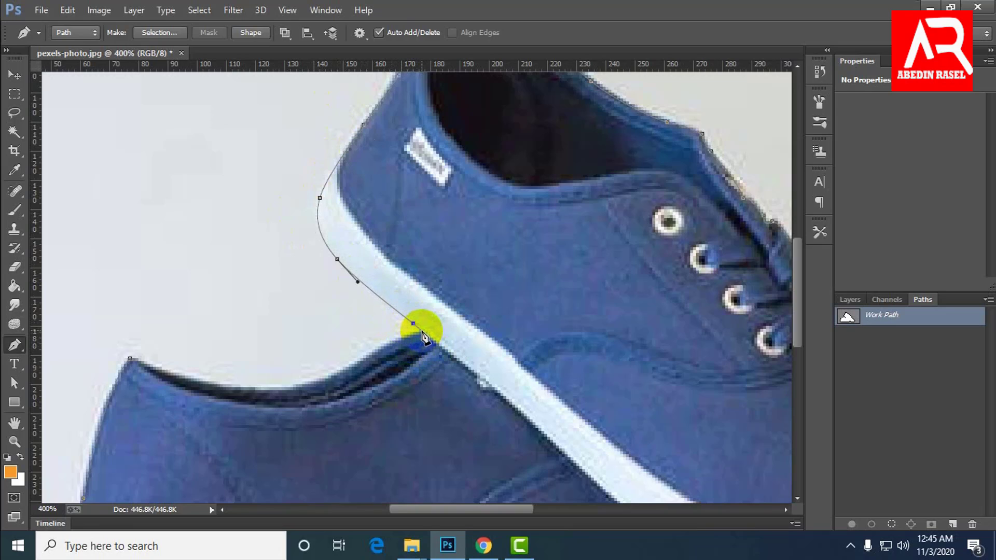
click(418, 329)
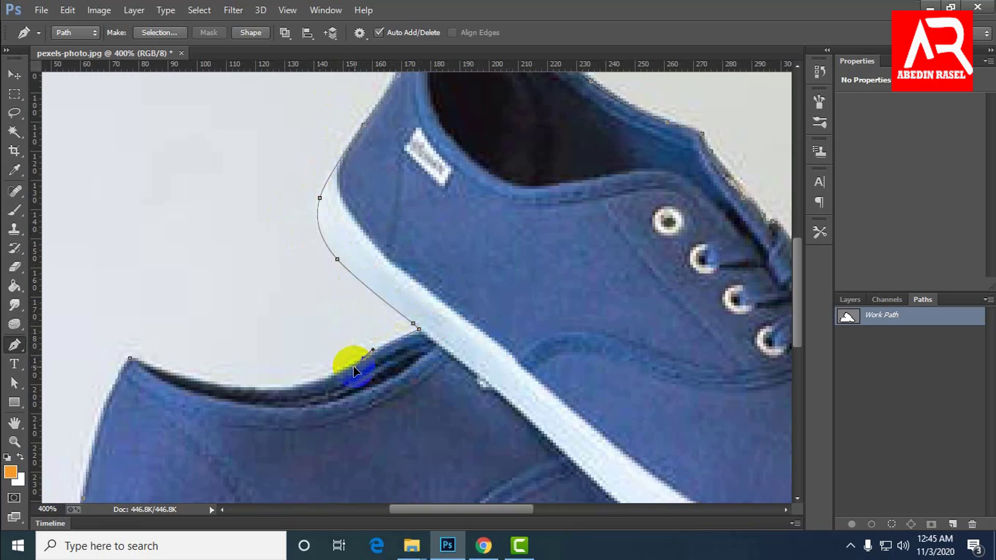
Continue the path along the rear shoe's collar and close it at the collar's back corner
click(307, 384)
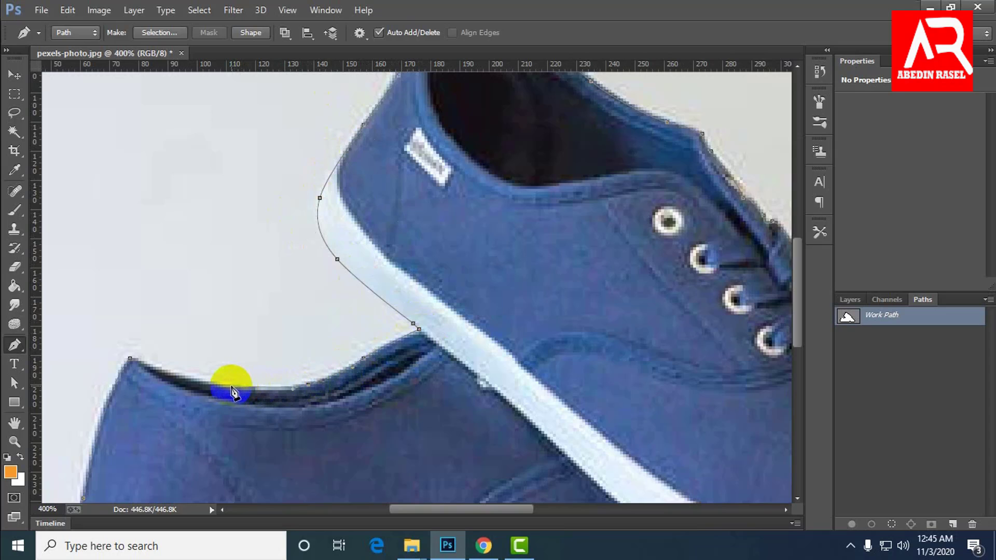
drag(232, 387, 218, 382)
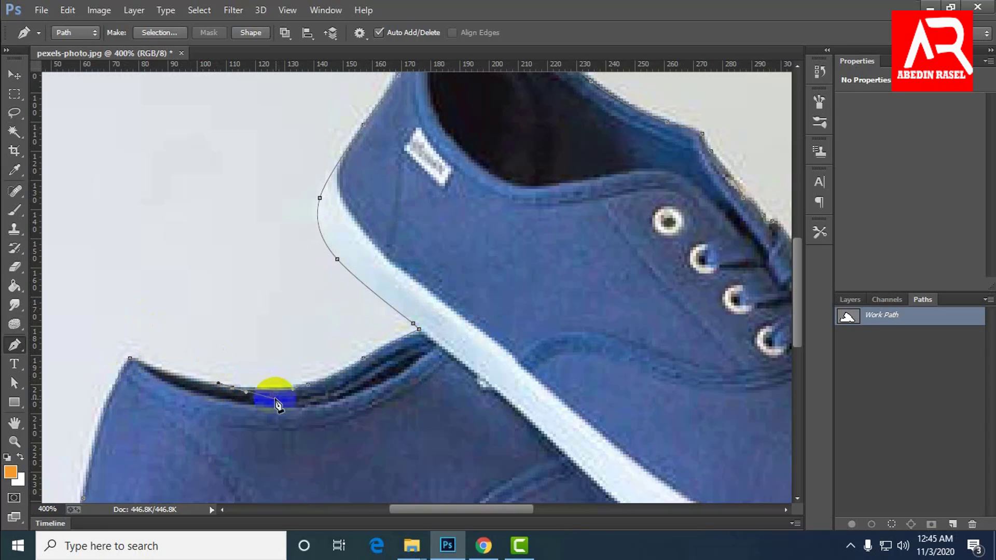
scroll(277, 405, up, 2)
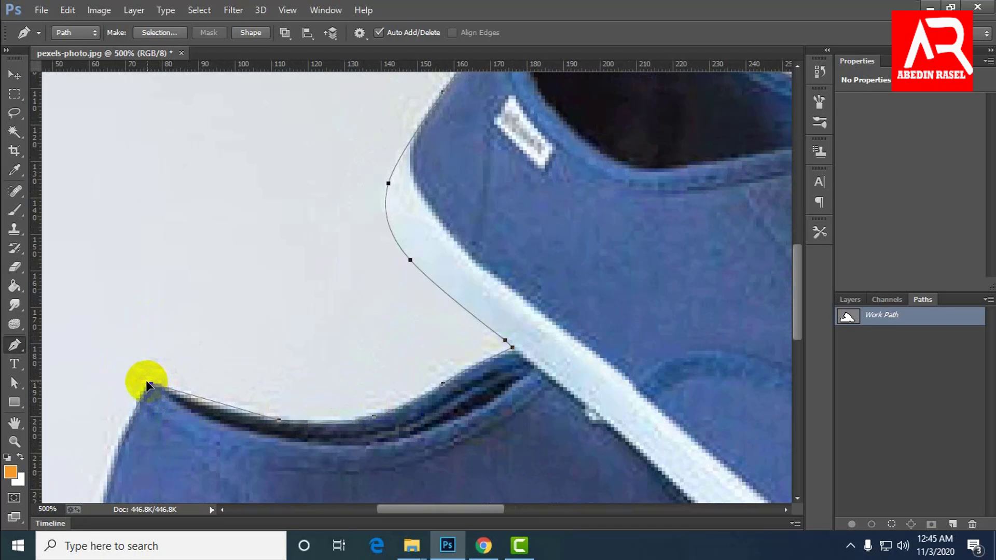
click(148, 385)
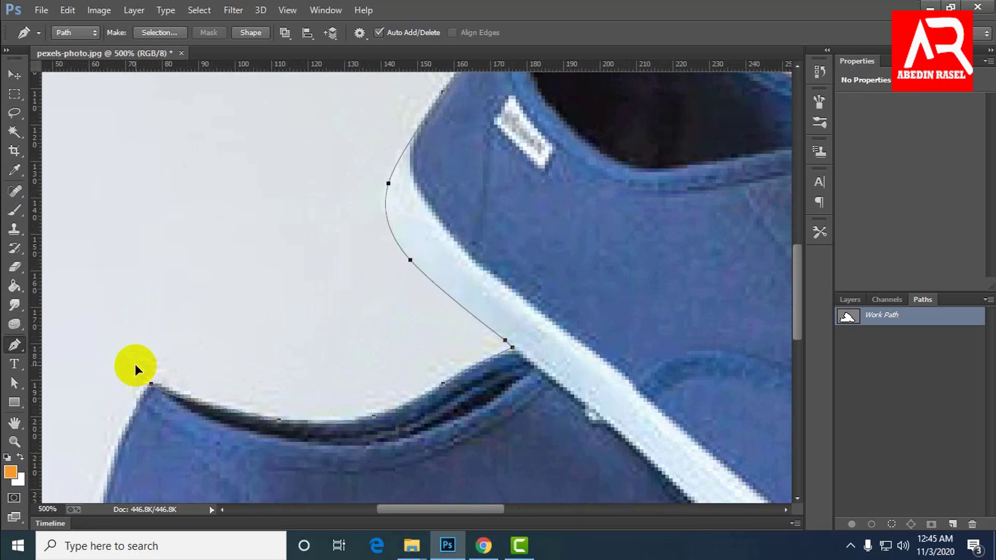
Check the complete outline around both shoes and save the work path under the name "shoo"
drag(547, 372, 401, 407)
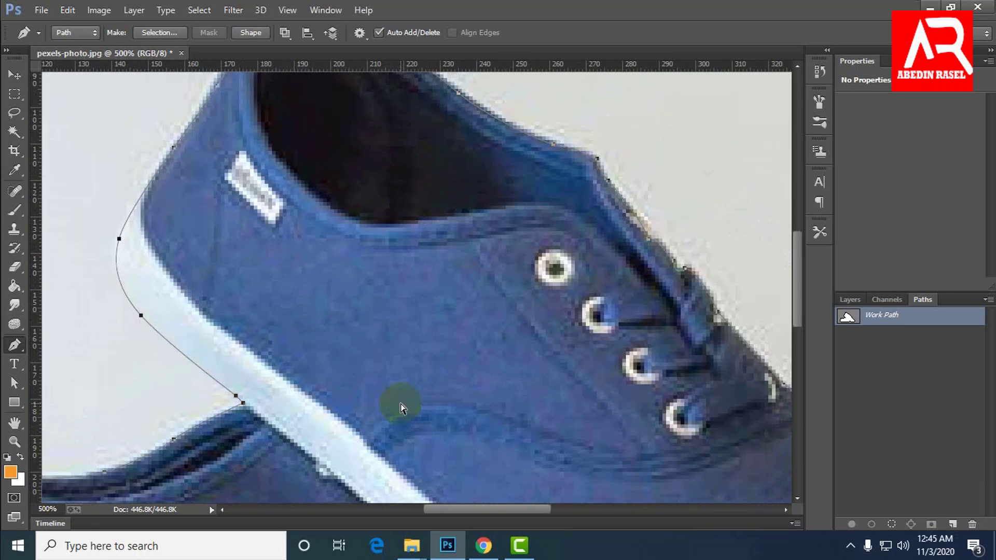
key(ctrl+1)
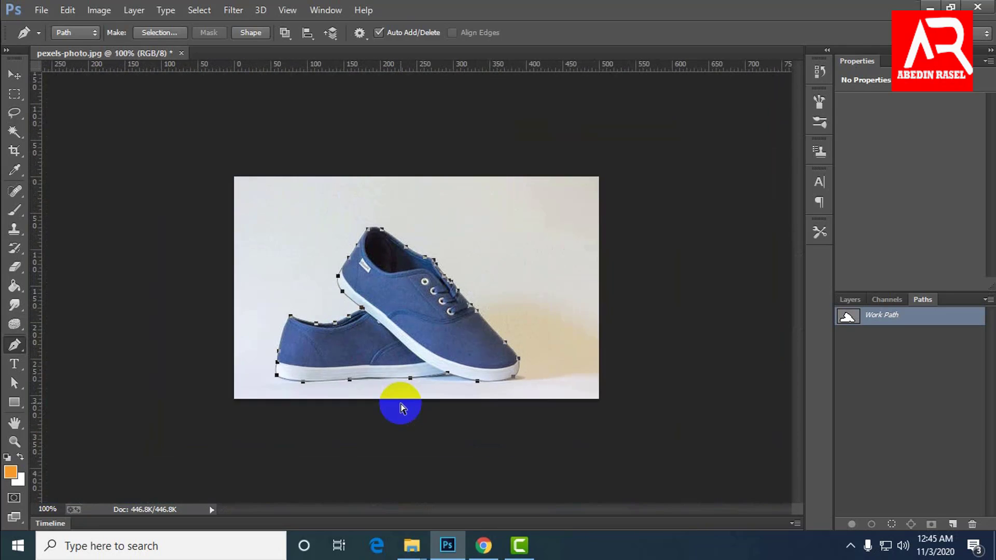
key(ctrl+plus)
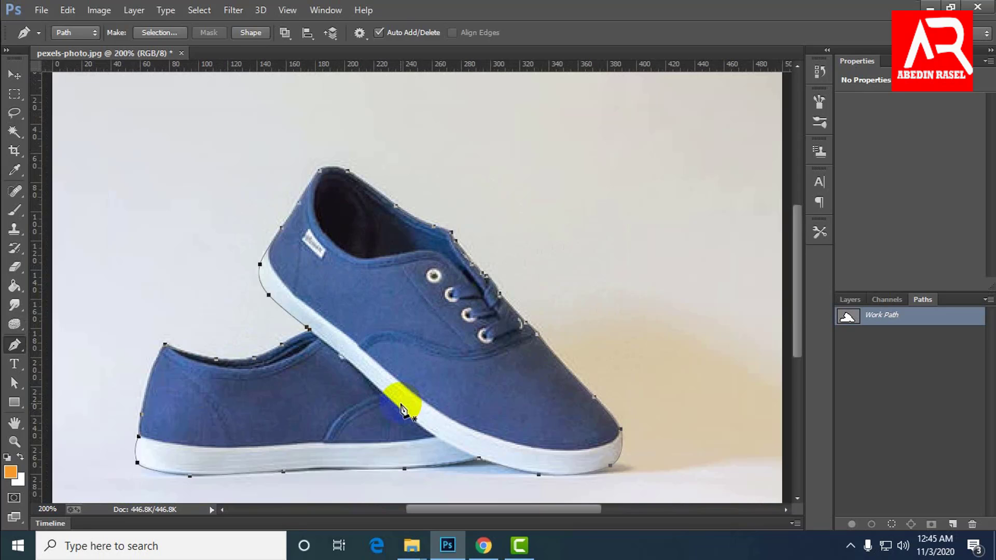
click(905, 314)
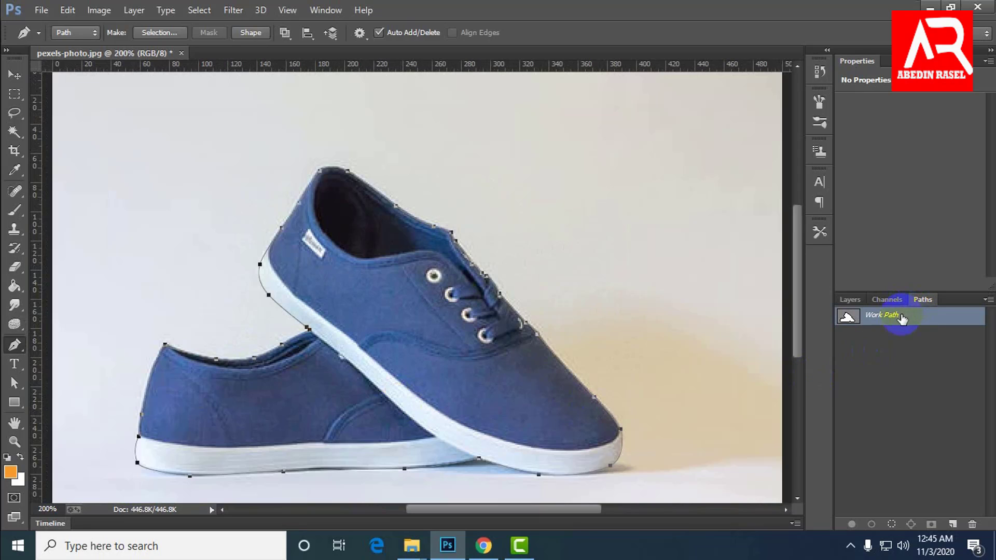
click(892, 323)
double_click(892, 322)
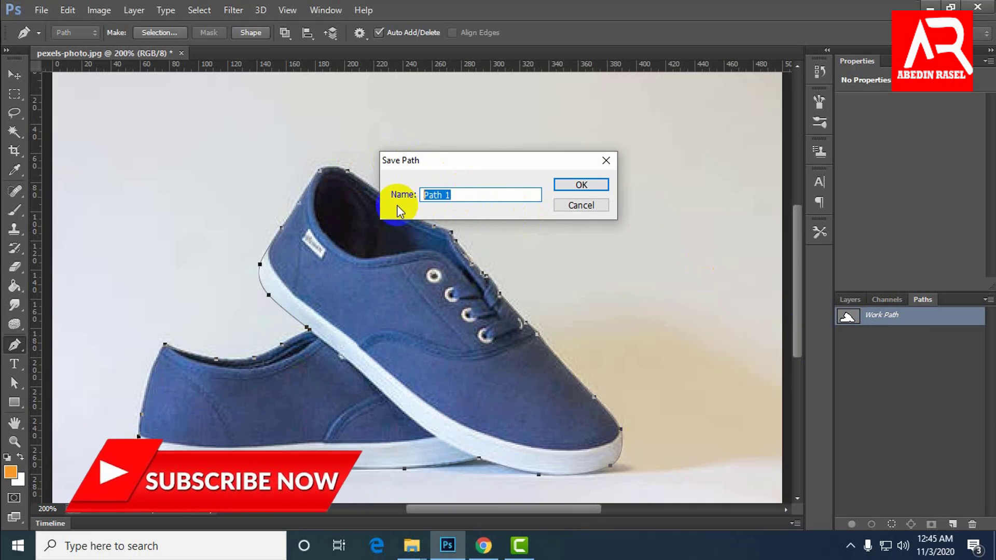
text(shoo)
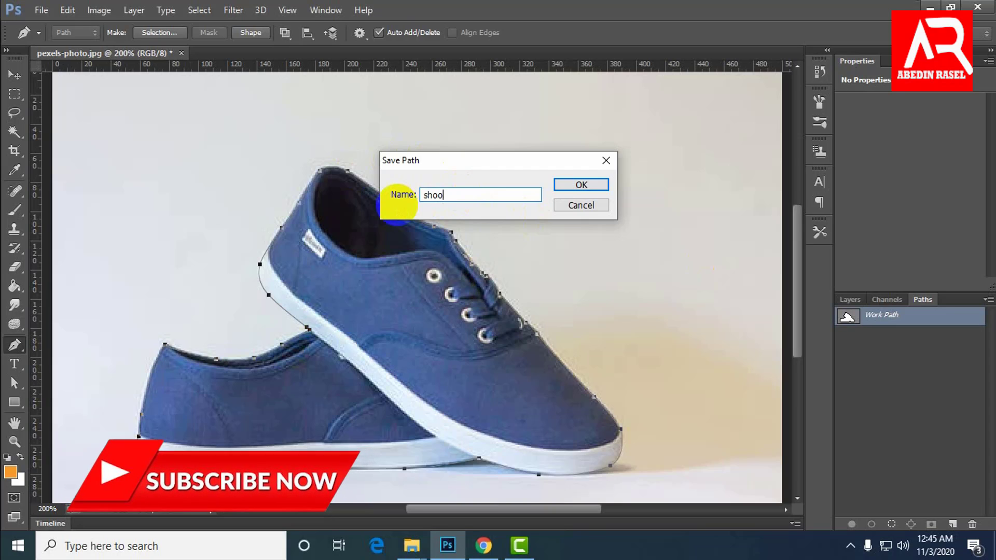
click(582, 185)
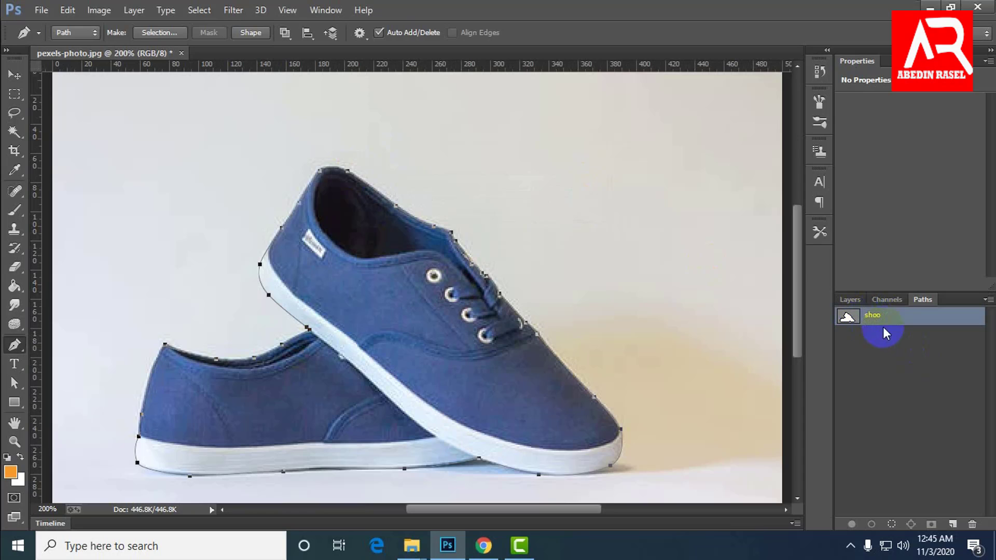
click(850, 300)
click(890, 378)
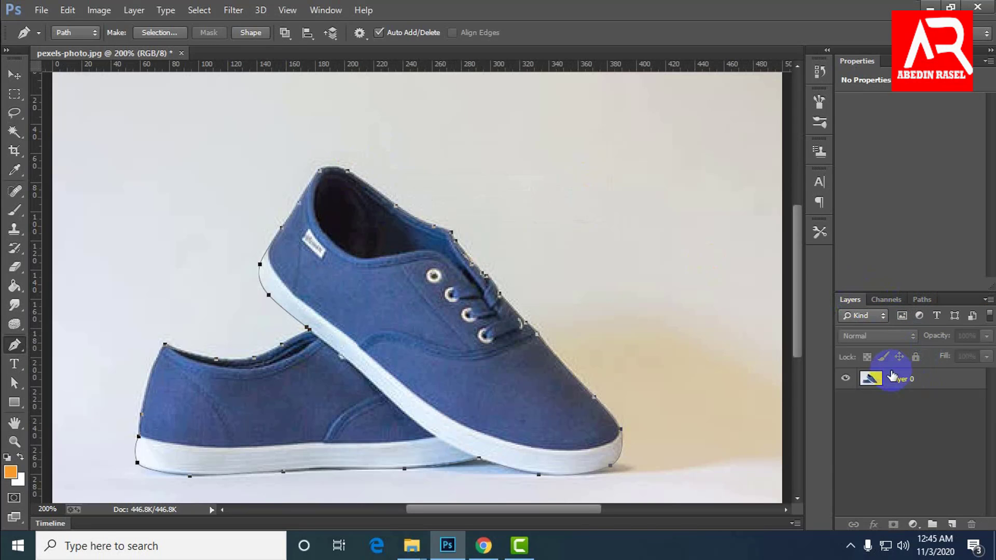
key(ctrl+1)
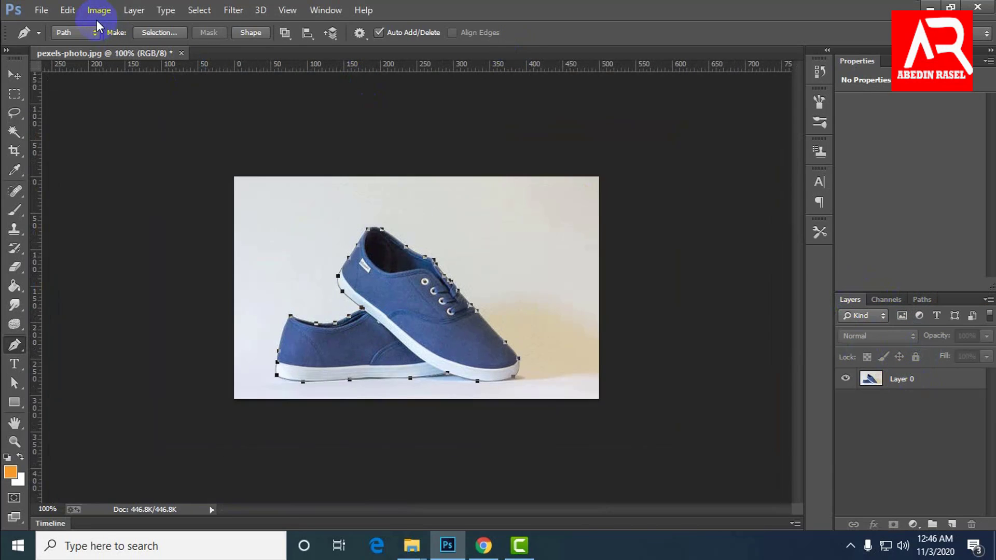
key(ctrl+shift+s)
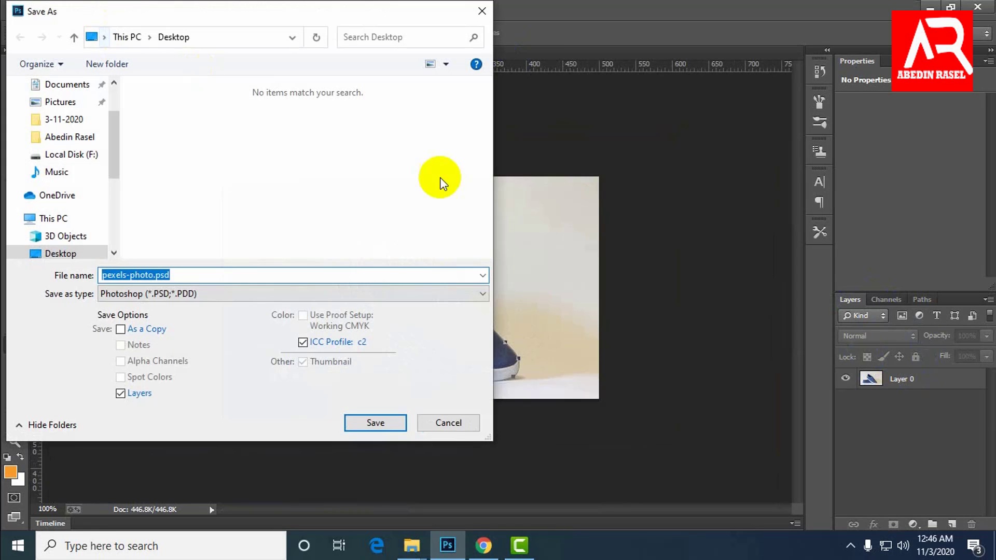
click(452, 421)
key(ctrl+shift+s)
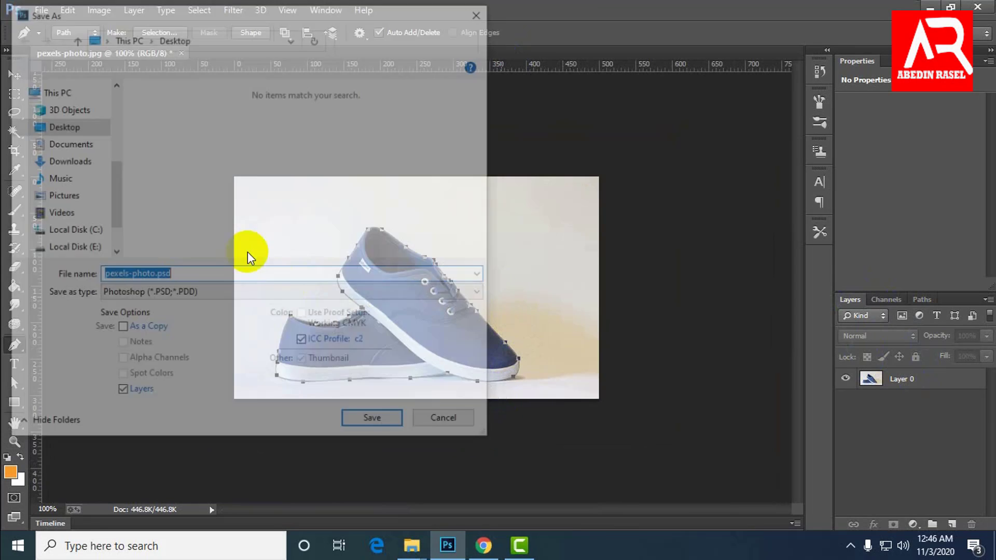
click(175, 275)
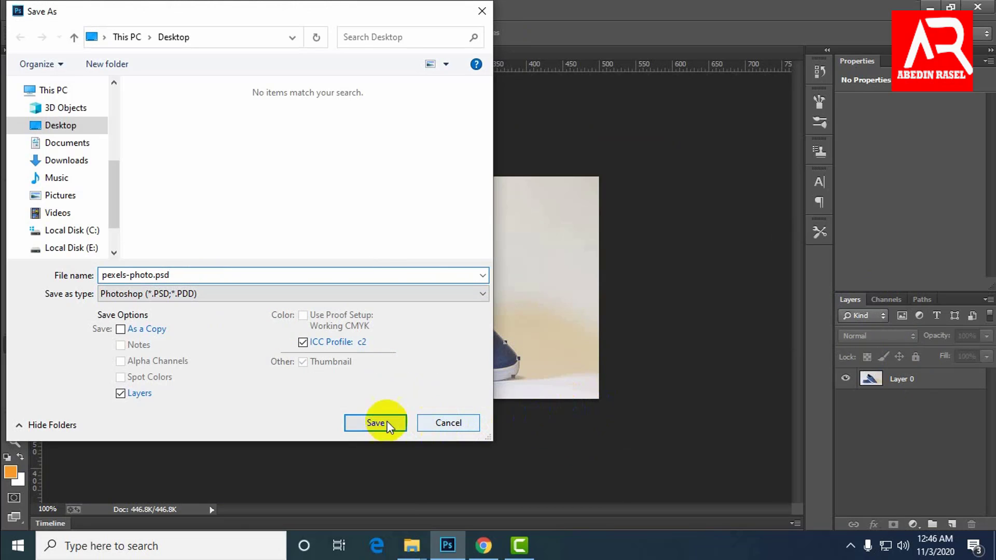
click(438, 427)
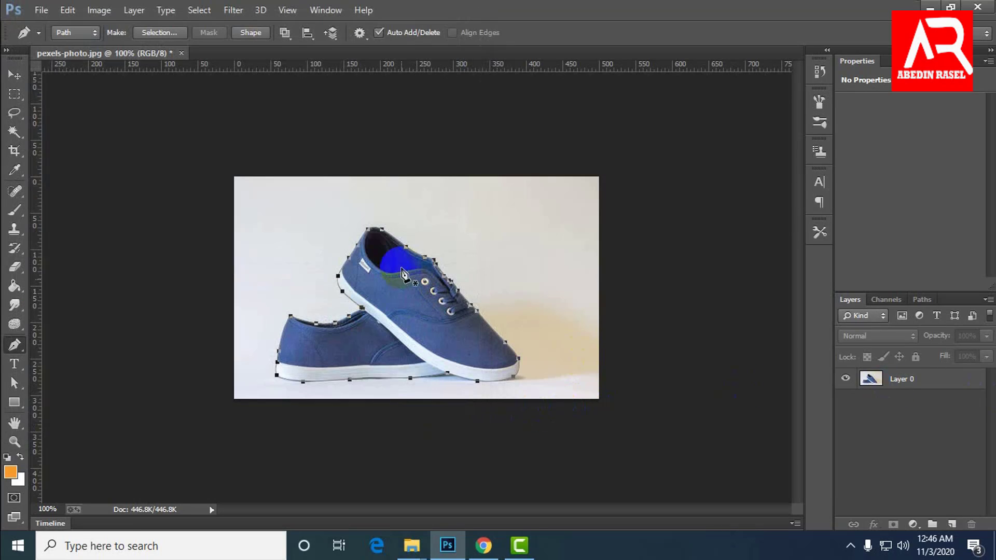
Try moving the photo layer with the Move Tool while the path is displayed, and undo each move
click(14, 75)
drag(362, 304, 447, 336)
key(ctrl+z)
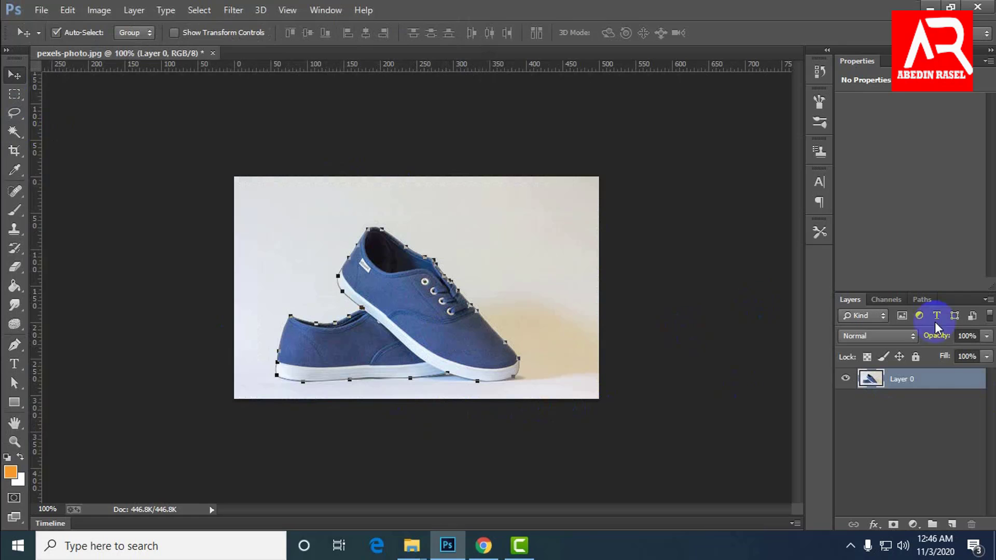
click(922, 299)
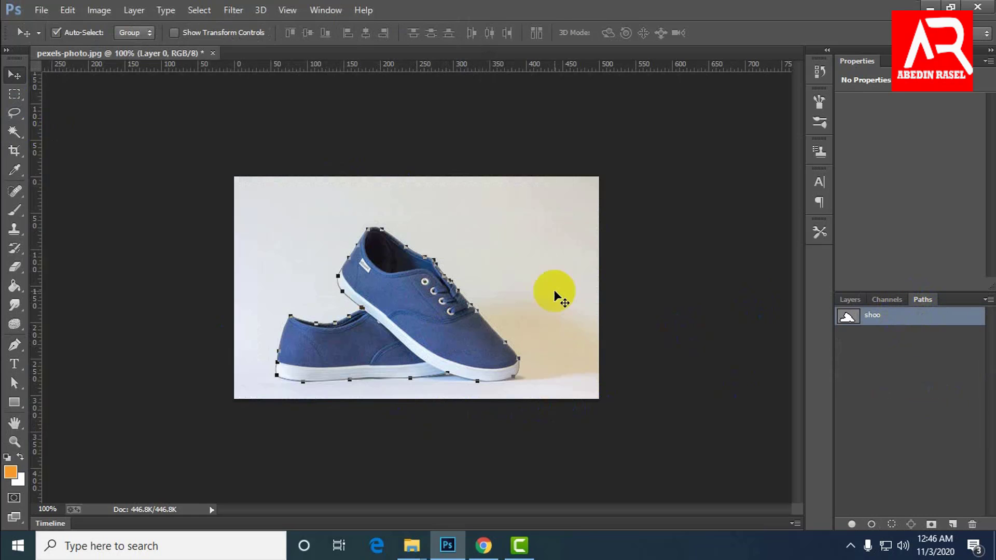
drag(386, 306, 382, 336)
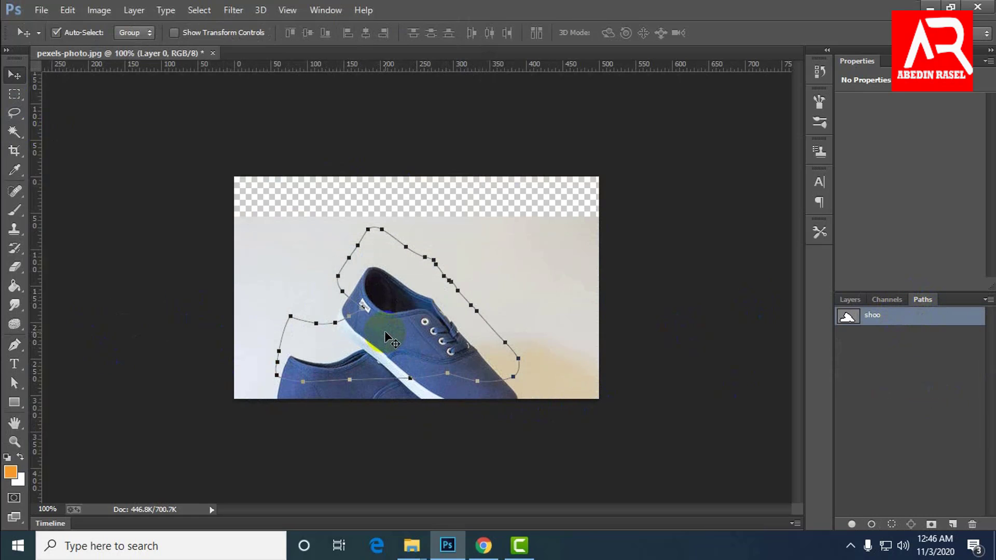
key(ctrl+z)
Turn the path into a selection on Layer 0 and try moving the selected shoes, clearing the selection at the end
click(850, 299)
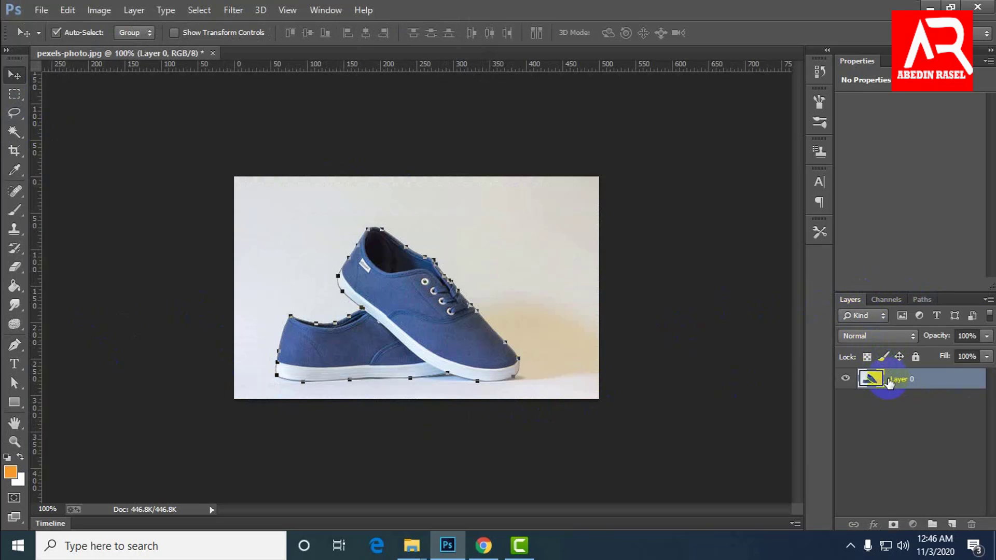
key(ctrl+Return)
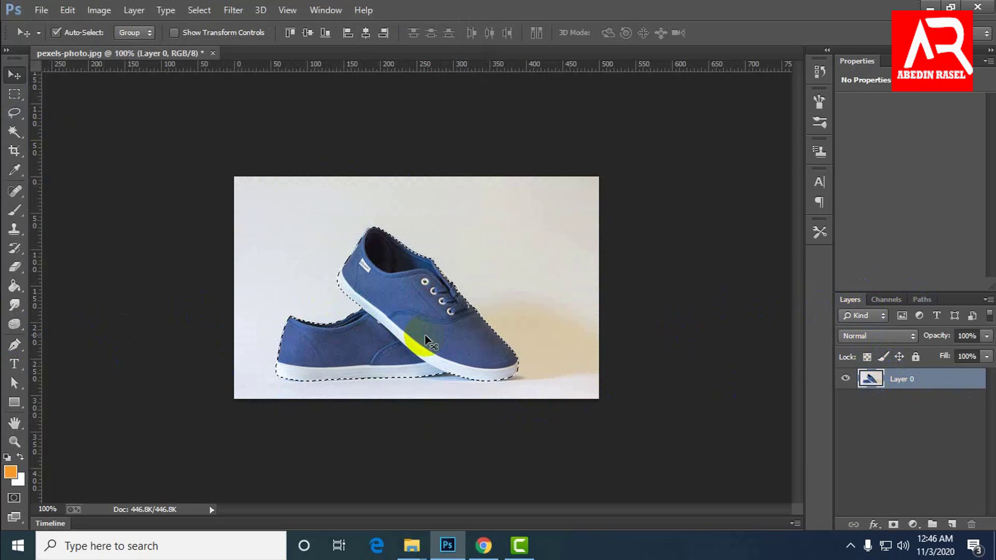
drag(417, 358, 472, 319)
key(ctrl+z)
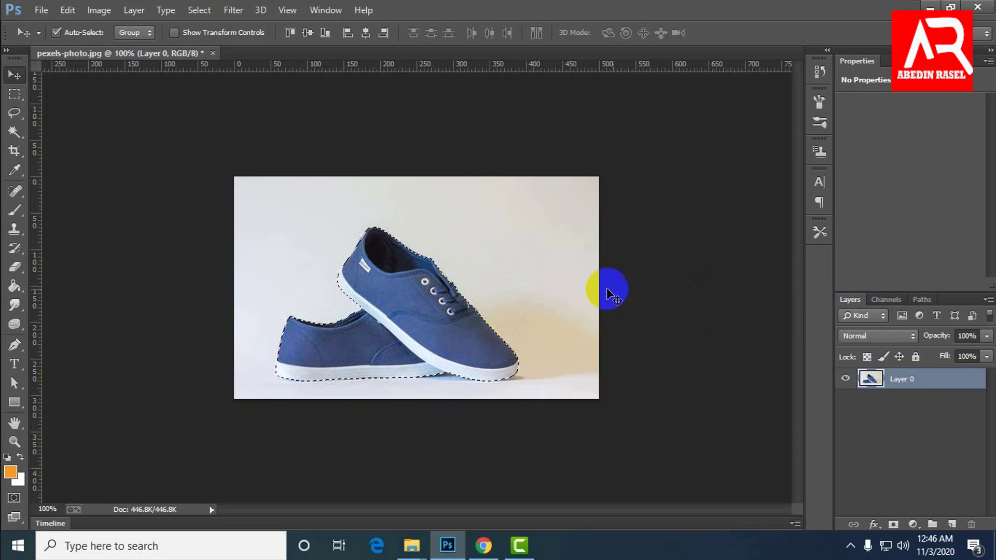
key(ctrl+d)
click(470, 361)
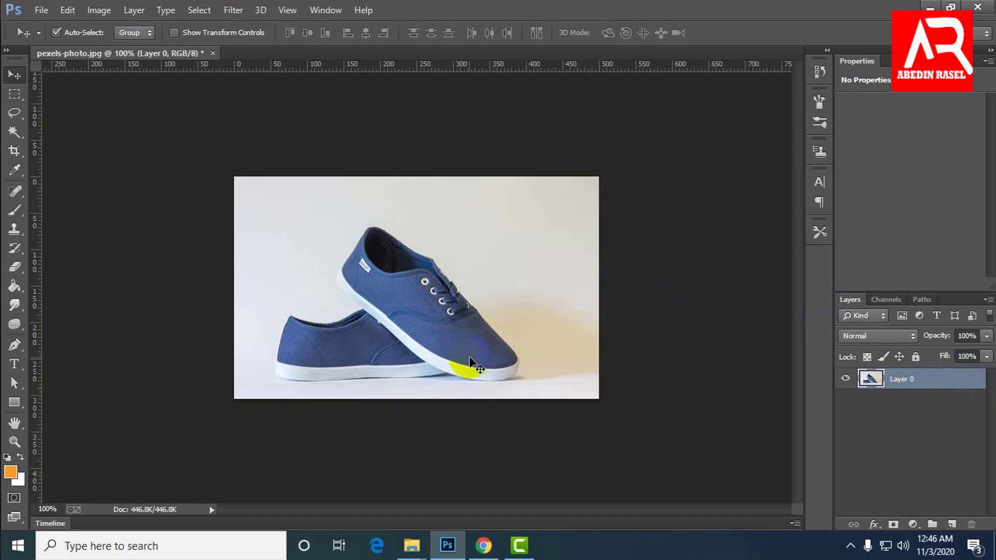
Display the saved shoo path again and activate the Pen Tool
click(919, 300)
click(869, 317)
click(399, 314)
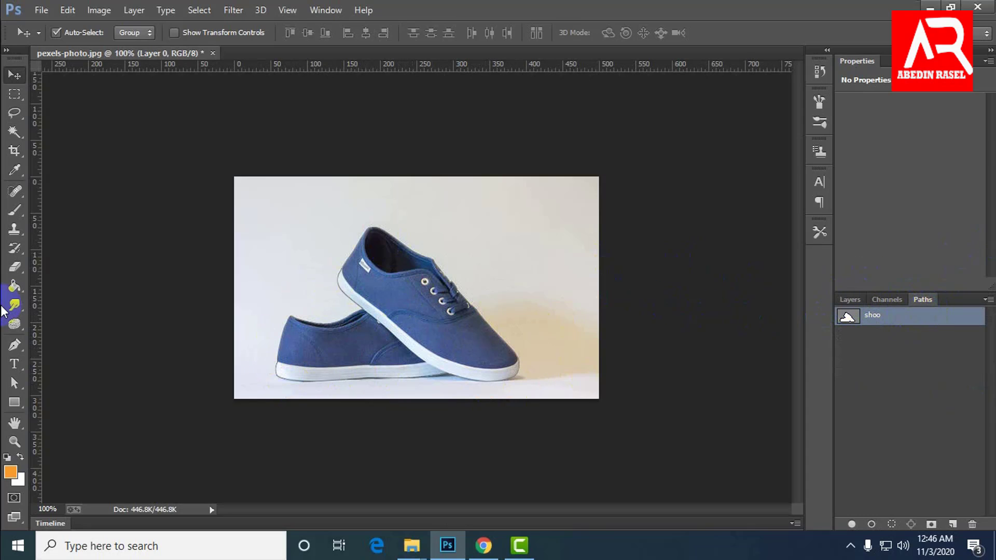
click(18, 344)
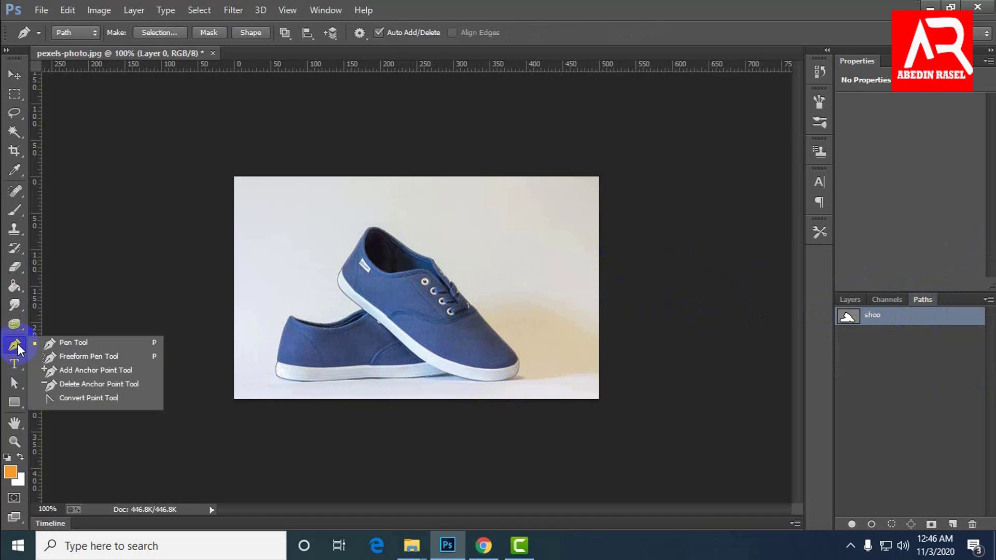
click(61, 344)
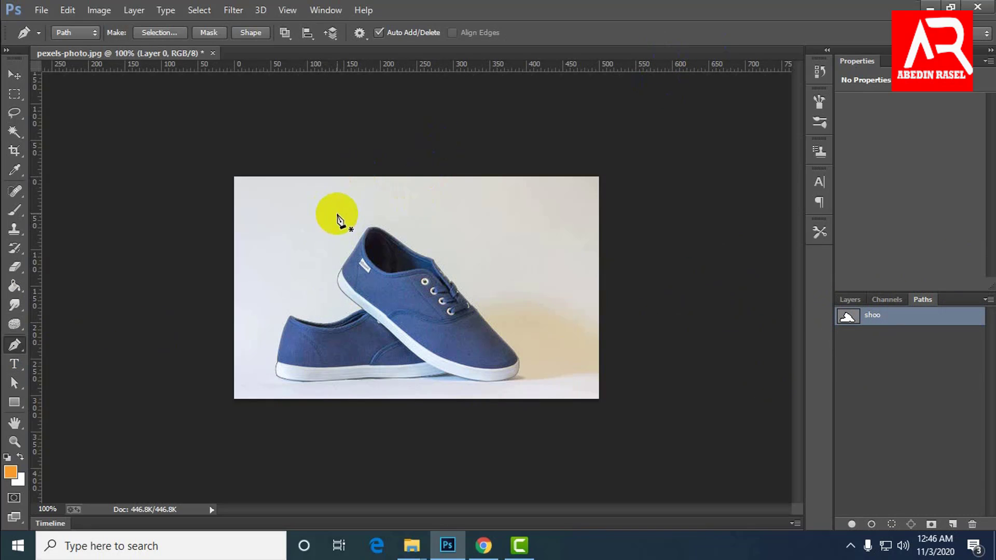
drag(14, 351, 59, 357)
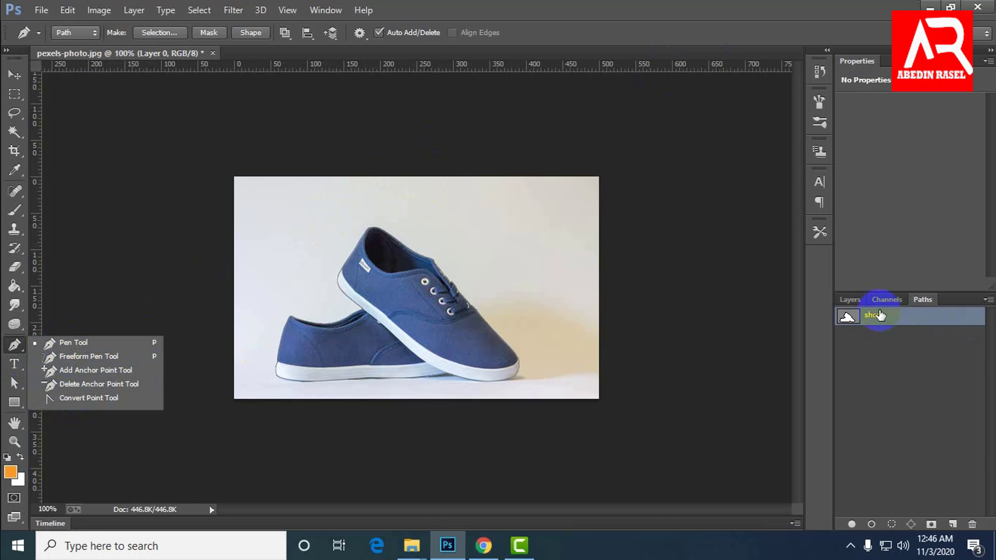
click(882, 316)
click(847, 529)
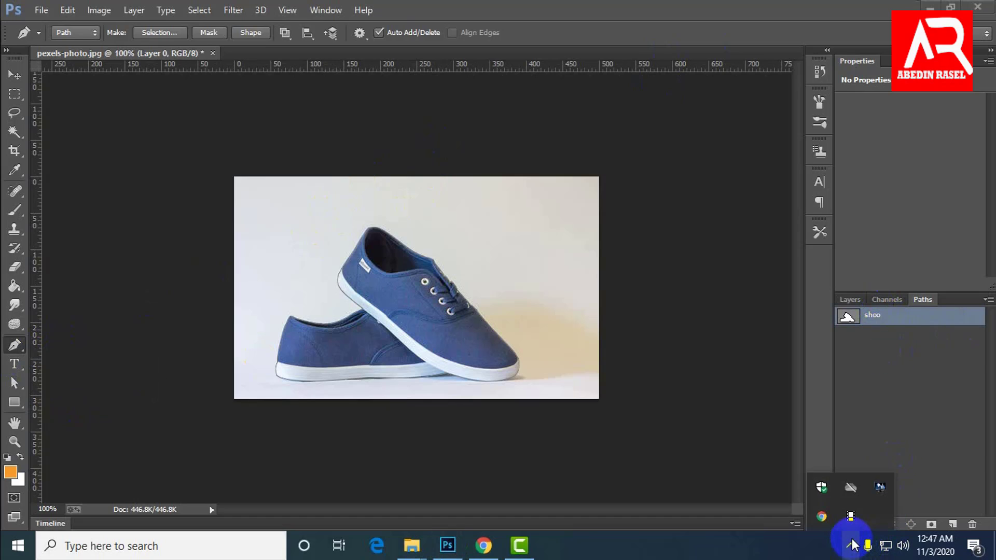